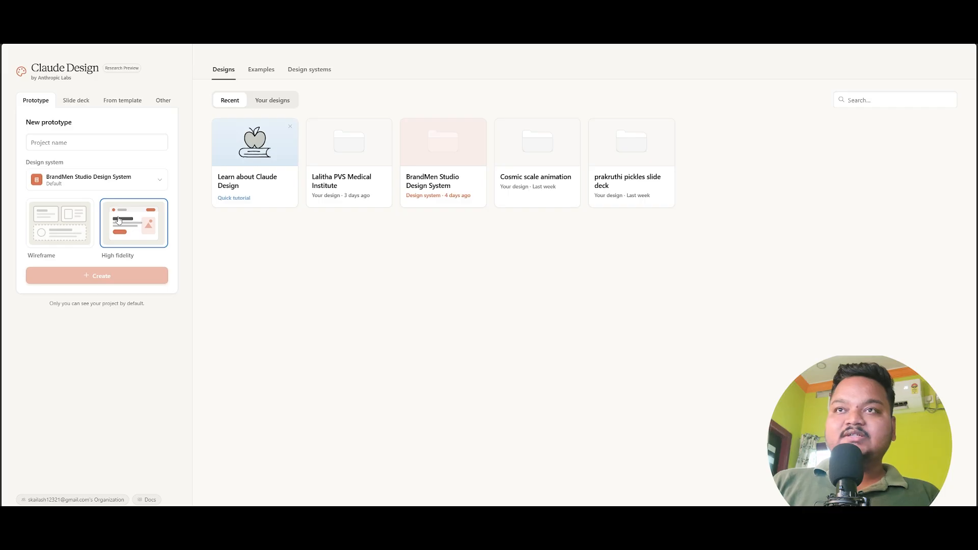
Review the slide deck, template and other project setups, keeping BrandMen Studio Design System selected, and return to the prototype setup.
{"action": "left_click", "coordinate": [86, 102]}
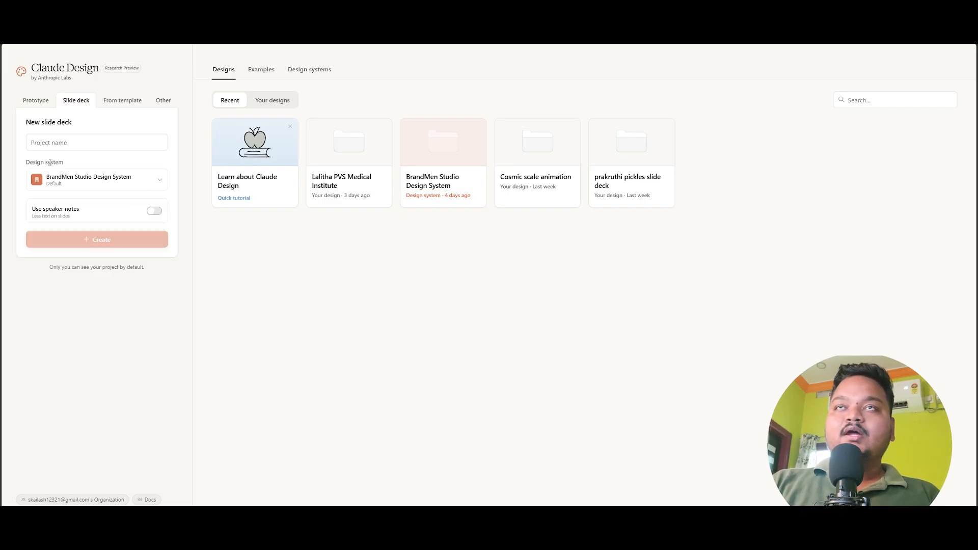
{"action": "left_click", "coordinate": [160, 182]}
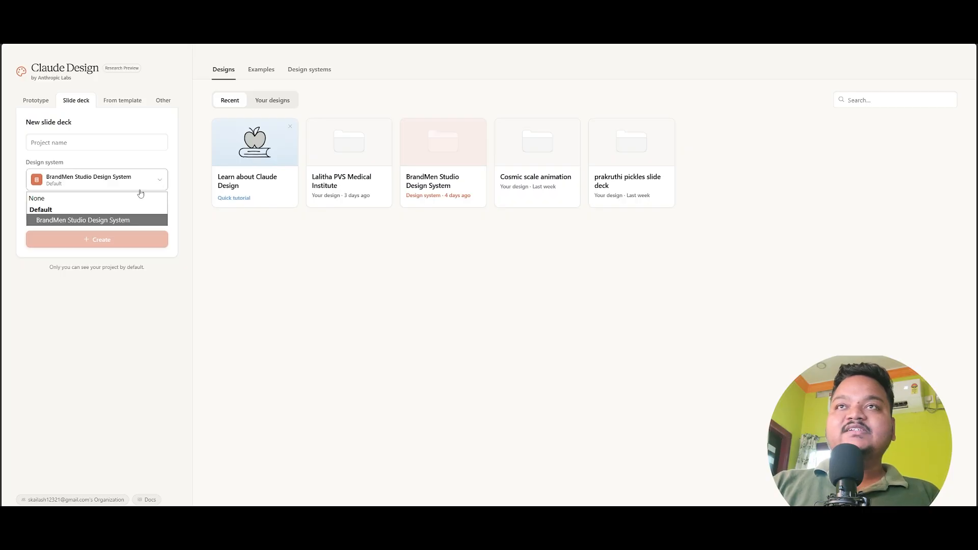
{"action": "left_click", "coordinate": [69, 221]}
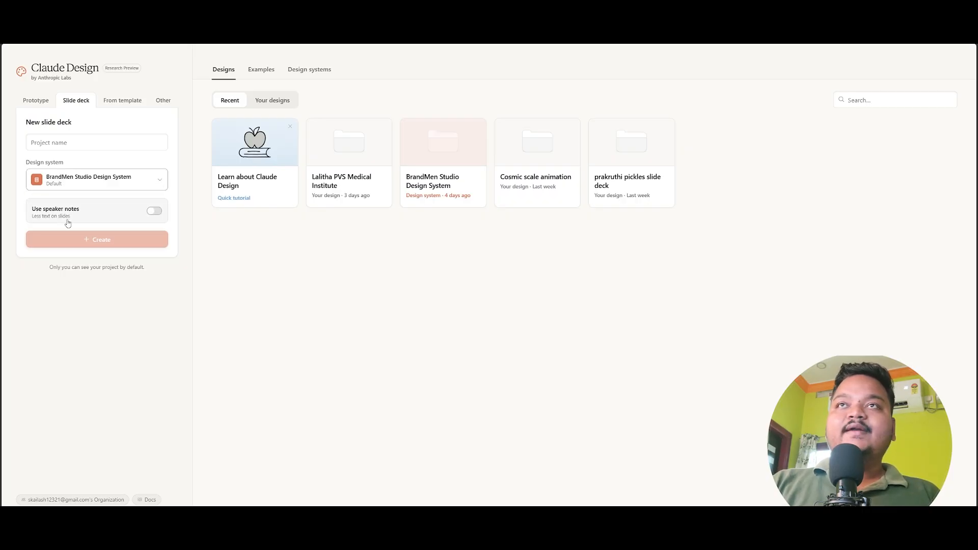
{"action": "left_click", "coordinate": [118, 102]}
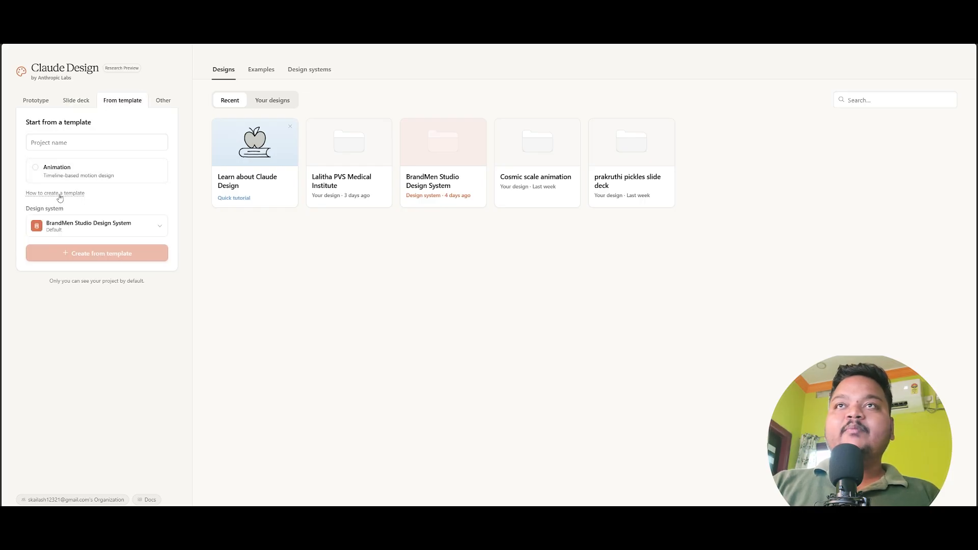
{"action": "left_click", "coordinate": [107, 223]}
{"action": "left_click", "coordinate": [12, 168]}
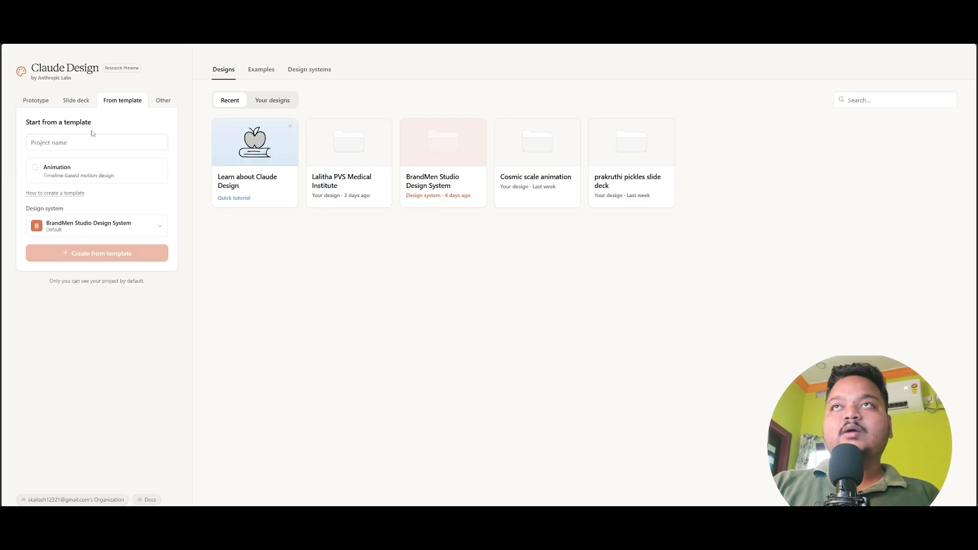
{"action": "left_click", "coordinate": [162, 106]}
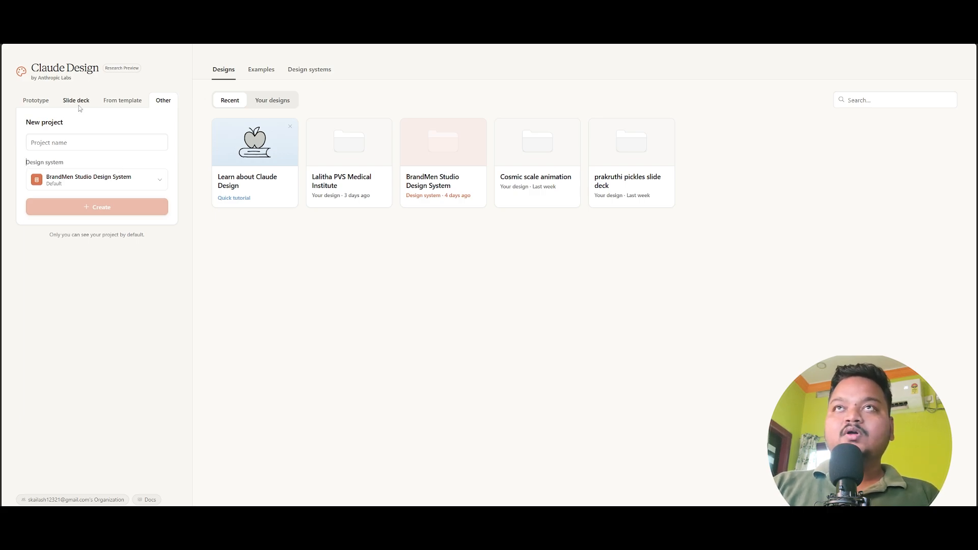
{"action": "left_click", "coordinate": [47, 101]}
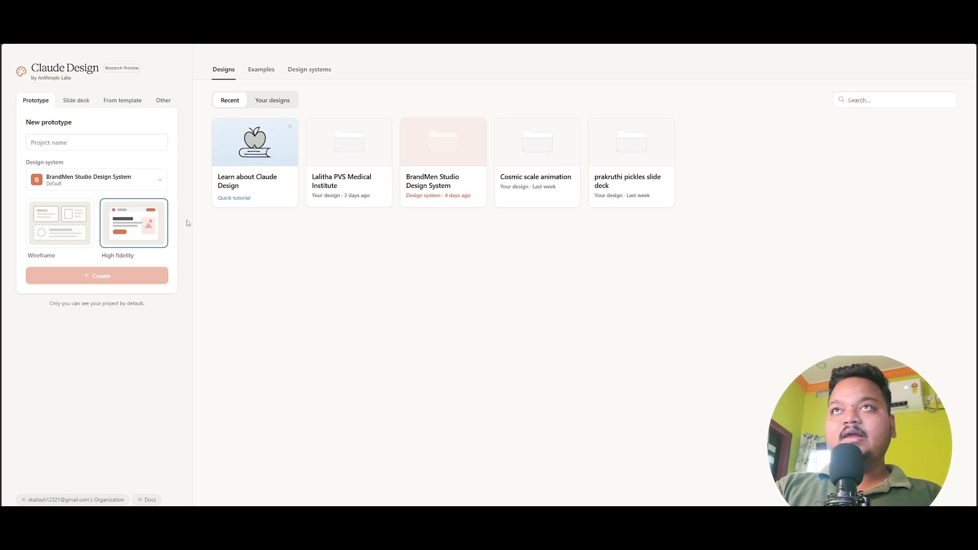
Open the Claude chat in a new browser tab, ready for a new conversation.
{"action": "key", "text": "ctrl+t"}
{"action": "type", "text": "clau"}
{"action": "key", "text": "Return"}
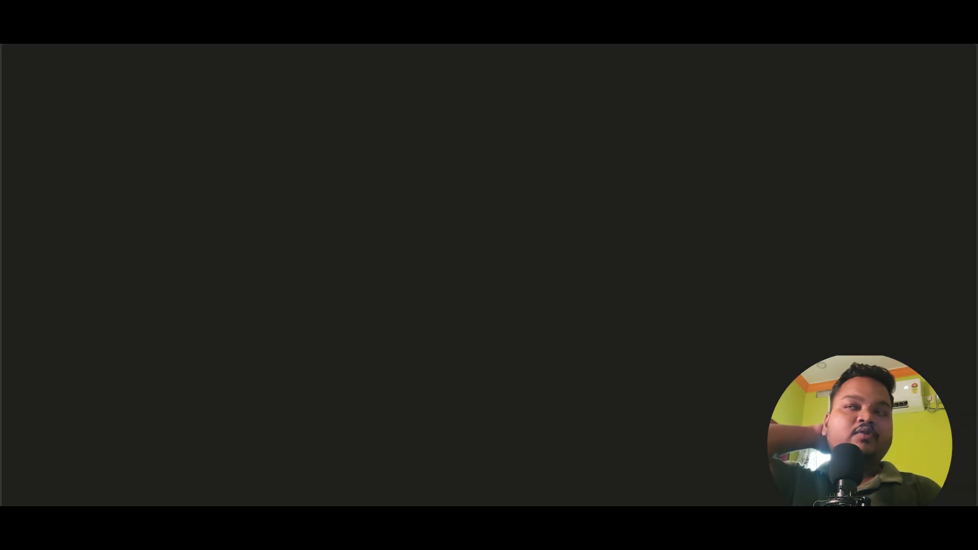
{"action": "left_click", "coordinate": [127, 55]}
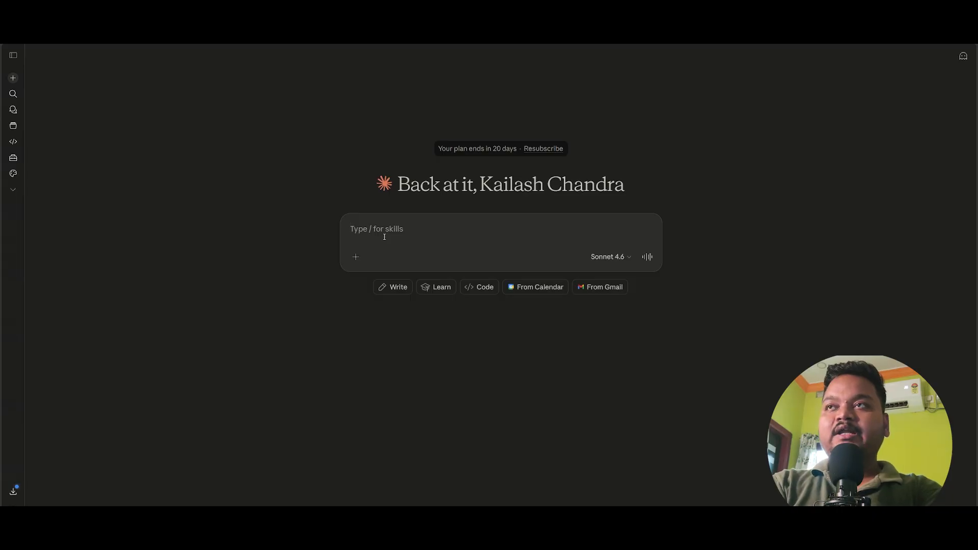
Ask Claude for an AI image prompt for high-fidelity, black-themed mobile login screens with modern fonts, sign-up, forgot-password and three or four promotional slides.
{"action": "type", "text": "I wa"}
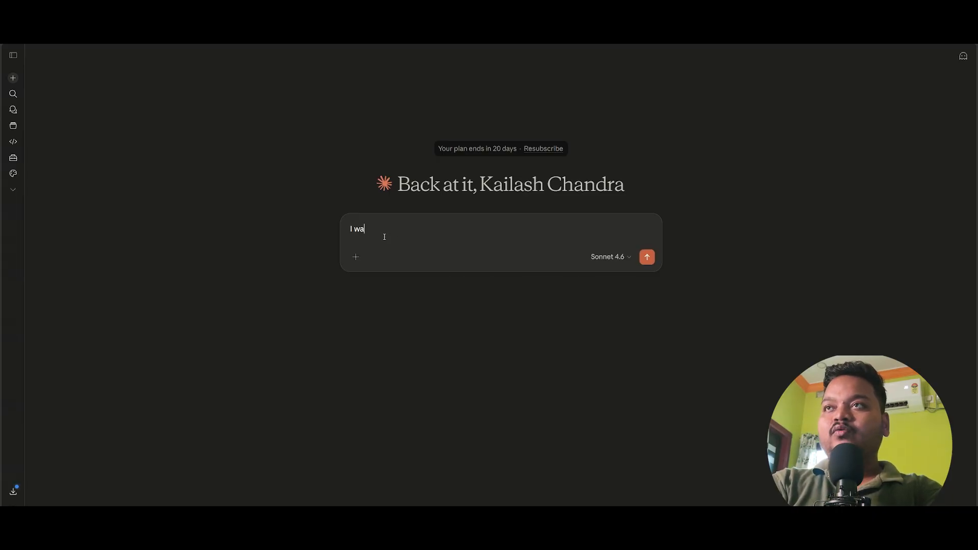
{"action": "type", "text": "nt to generate"}
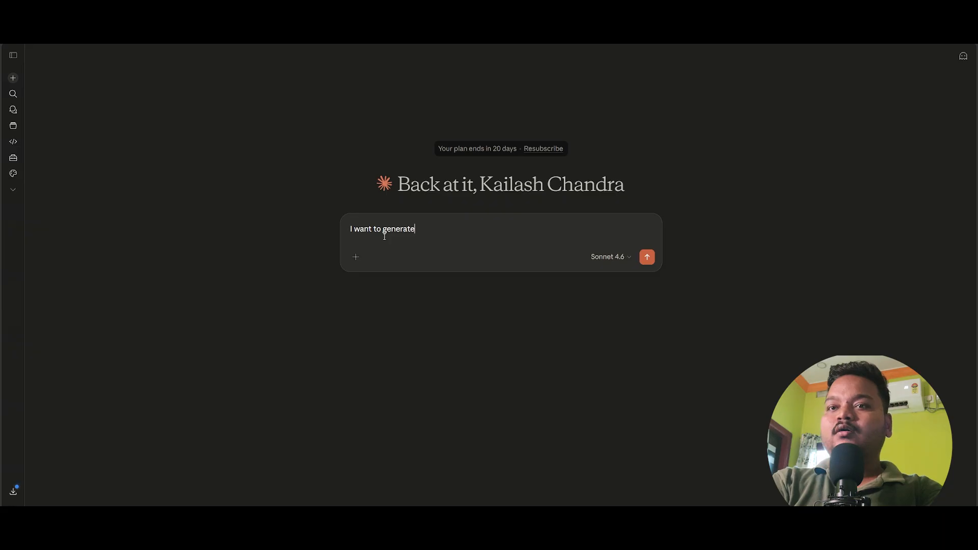
{"action": "type", "text": " few hidh"}
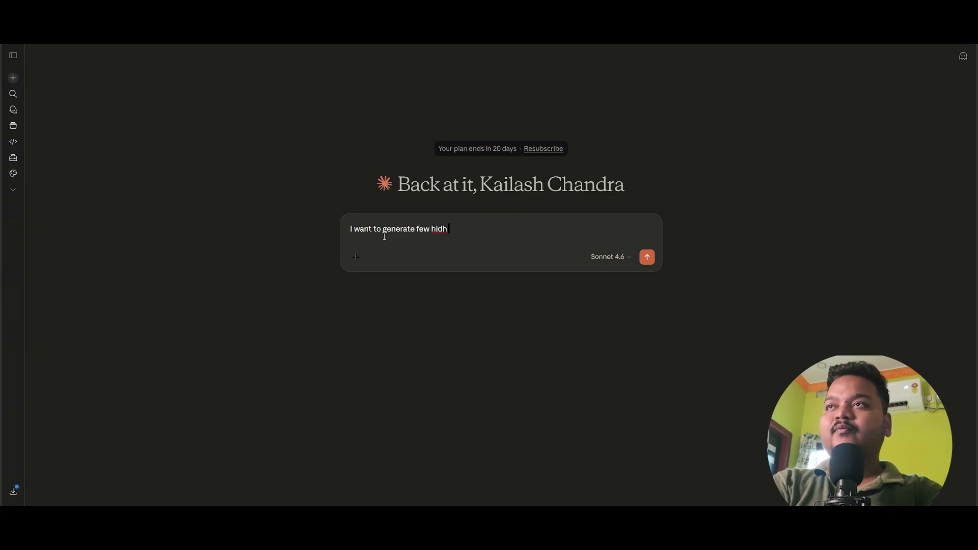
{"action": "key", "text": "BackSpace"}
{"action": "key", "text": "BackSpace"}
{"action": "key", "text": "BackSpace"}
{"action": "key", "text": "BackSpace"}
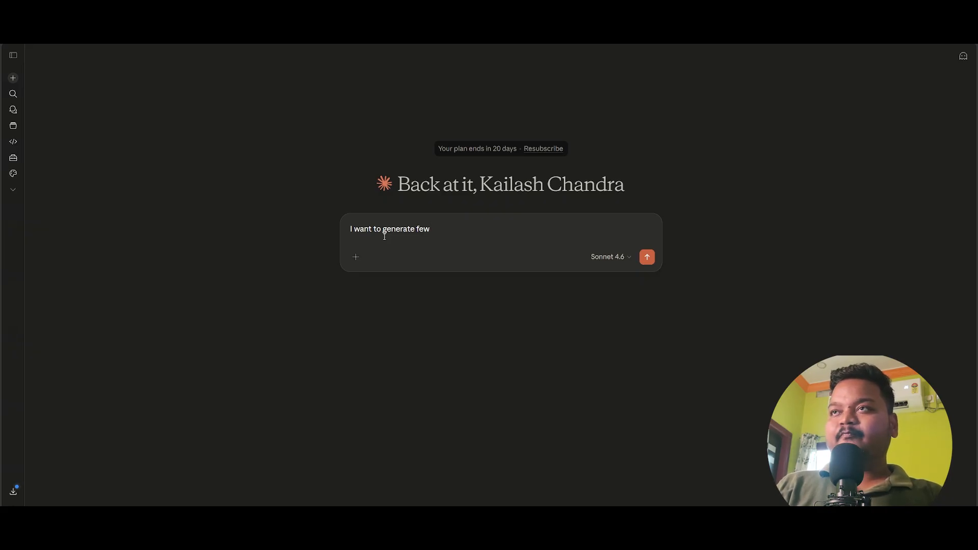
{"action": "key", "text": "ctrl+v"}
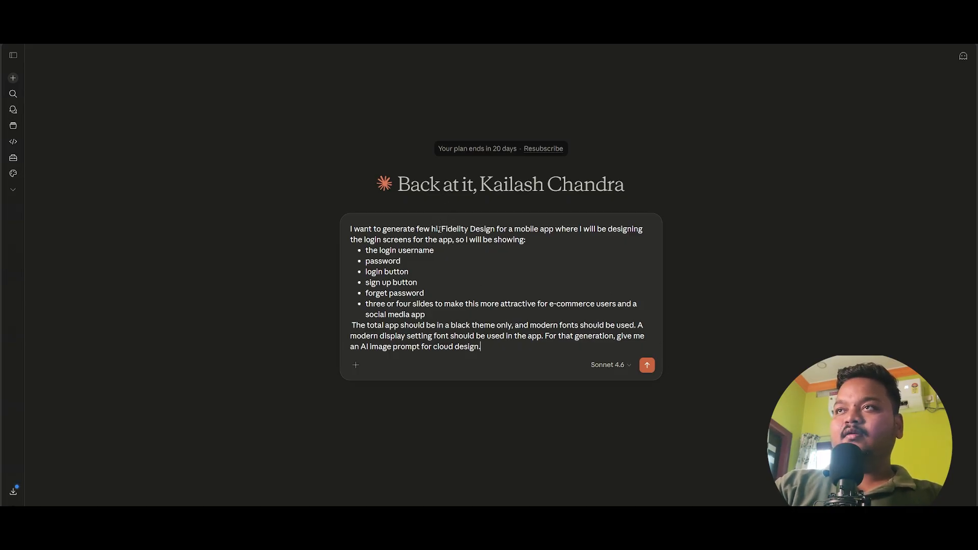
{"action": "key", "text": "BackSpace"}
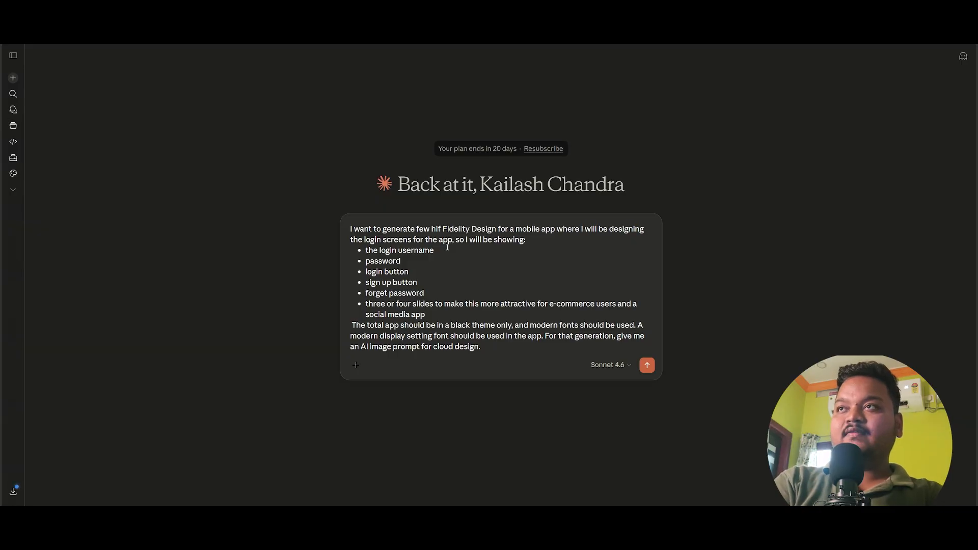
{"action": "type", "text": "gh"}
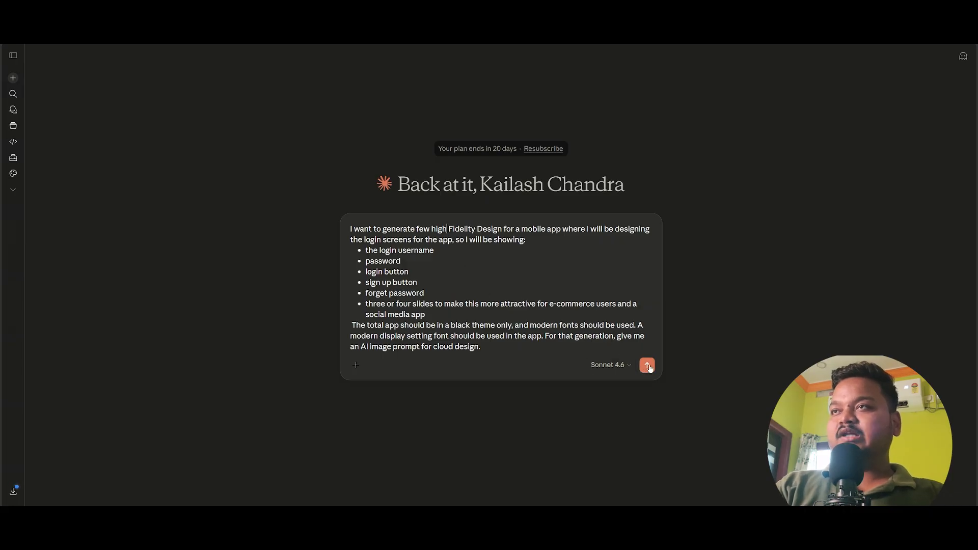
{"action": "left_click", "coordinate": [647, 365]}
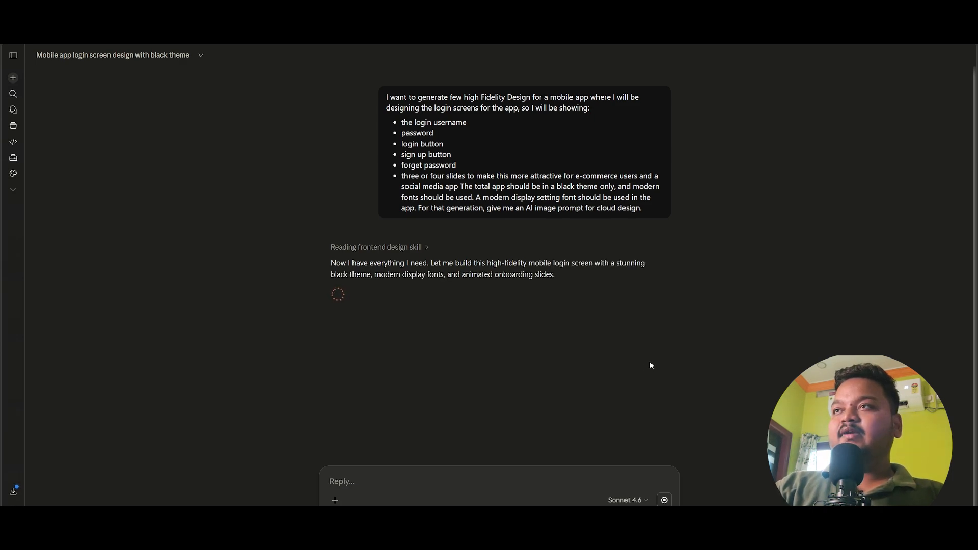
Stop the running response, request "just give me the prompt only", and copy the full generated design prompt.
{"action": "left_click", "coordinate": [664, 499]}
{"action": "type", "text": "just give me theque"}
{"action": "key", "text": "BackSpace"}
{"action": "key", "text": "BackSpace"}
{"action": "key", "text": "BackSpace"}
{"action": "type", "text": "prompt only"}
{"action": "key", "text": "Return"}
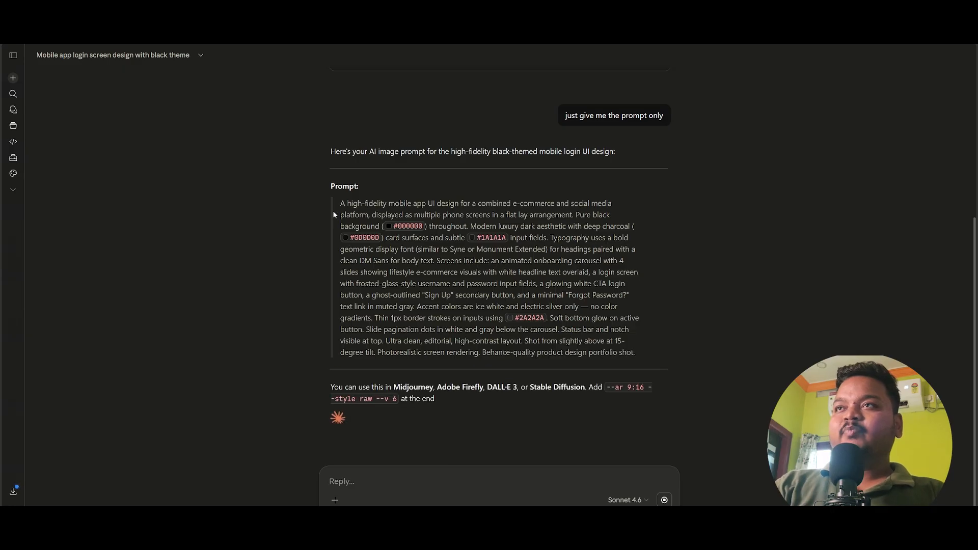
{"action": "left_click_drag", "start_coordinate": [338, 203], "coordinate": [638, 354]}
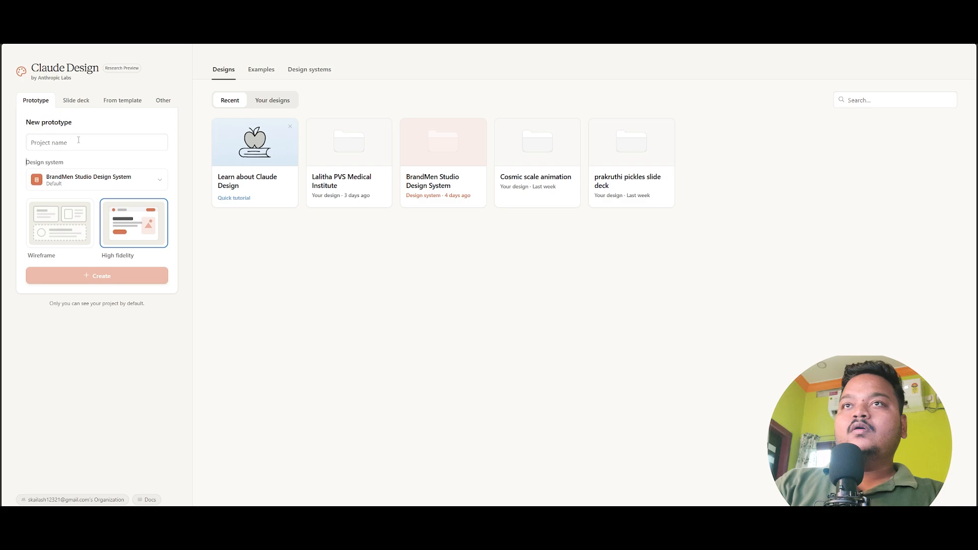
Switch to Claude Design and create a high-fidelity prototype project named "UI login screen".
{"action": "left_click", "coordinate": [79, 140]}
{"action": "type", "text": "UI"}
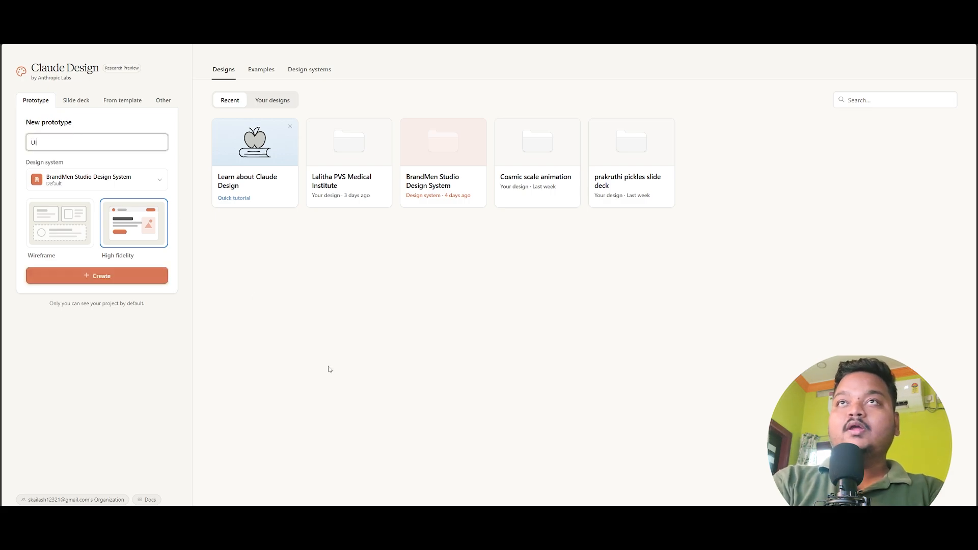
{"action": "type", "text": " login screen"}
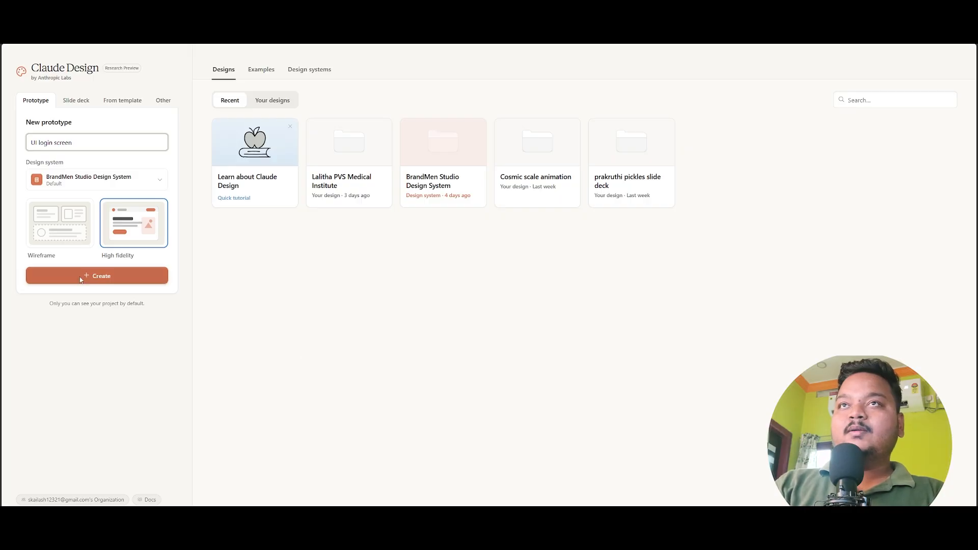
{"action": "left_click", "coordinate": [81, 278]}
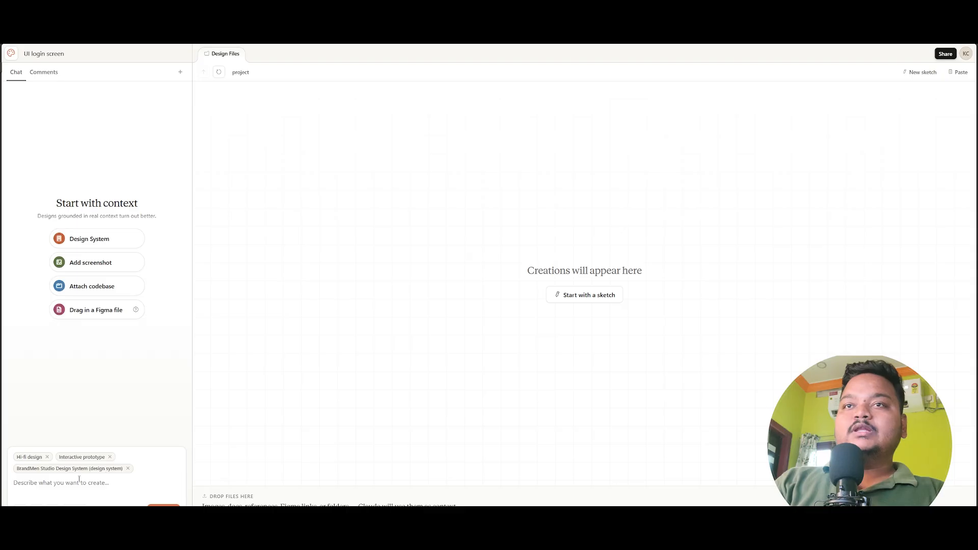
Remove the BrandMen Studio Design System from the context and submit the copied prompt to generate the design.
{"action": "left_click", "coordinate": [128, 468]}
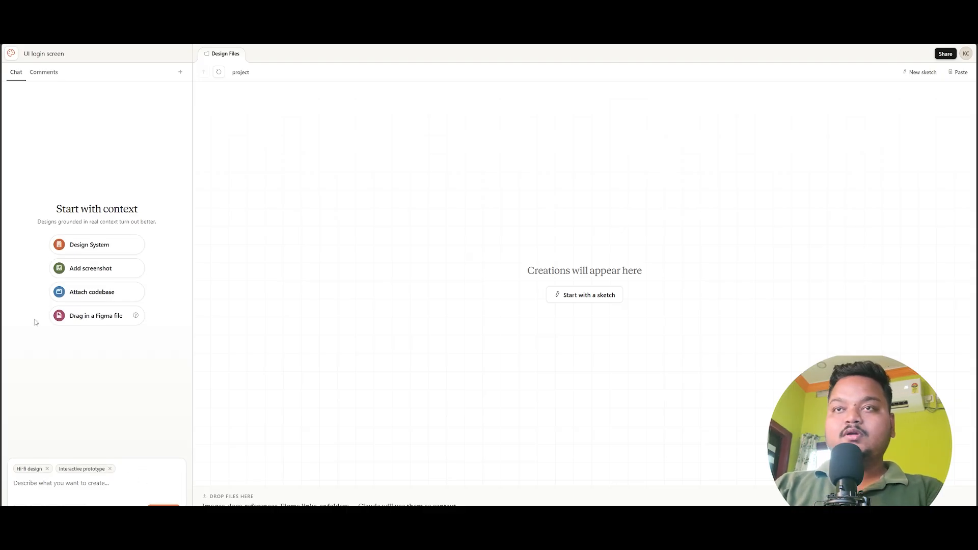
{"action": "key", "text": "ctrl+v"}
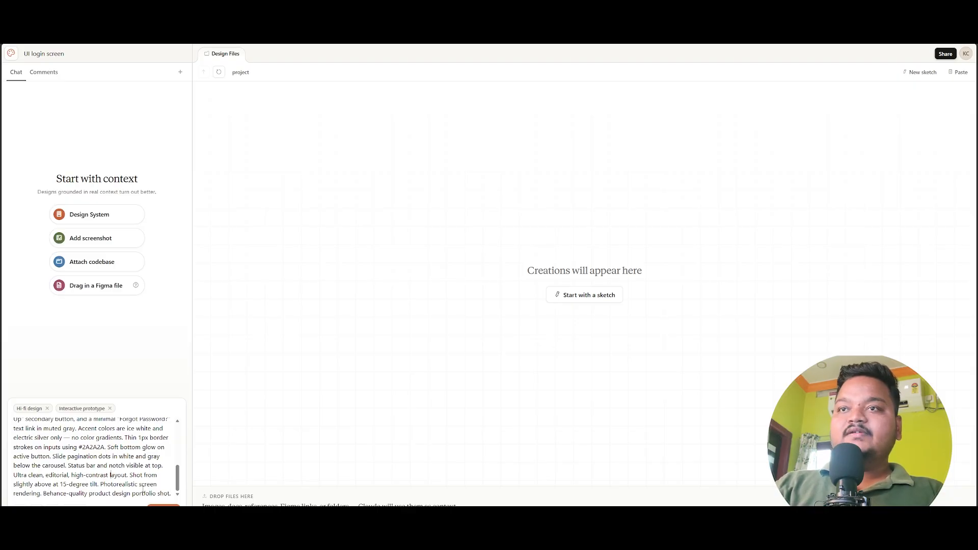
{"action": "left_click", "coordinate": [163, 505]}
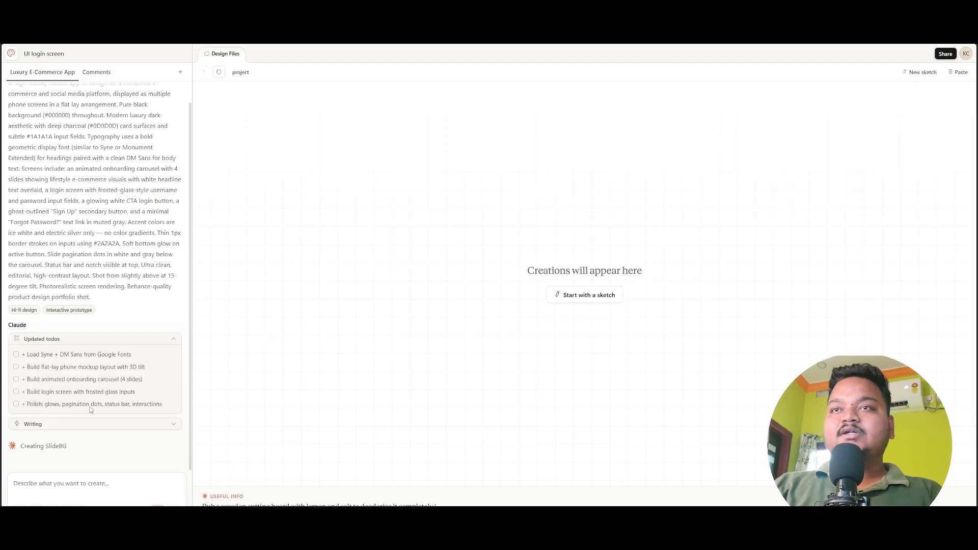
Reread the submitted prompt in the chat, checking its typography and onboarding carousel requirements.
{"action": "scroll", "coordinate": [146, 212], "scroll_direction": "up", "scroll_amount": 2}
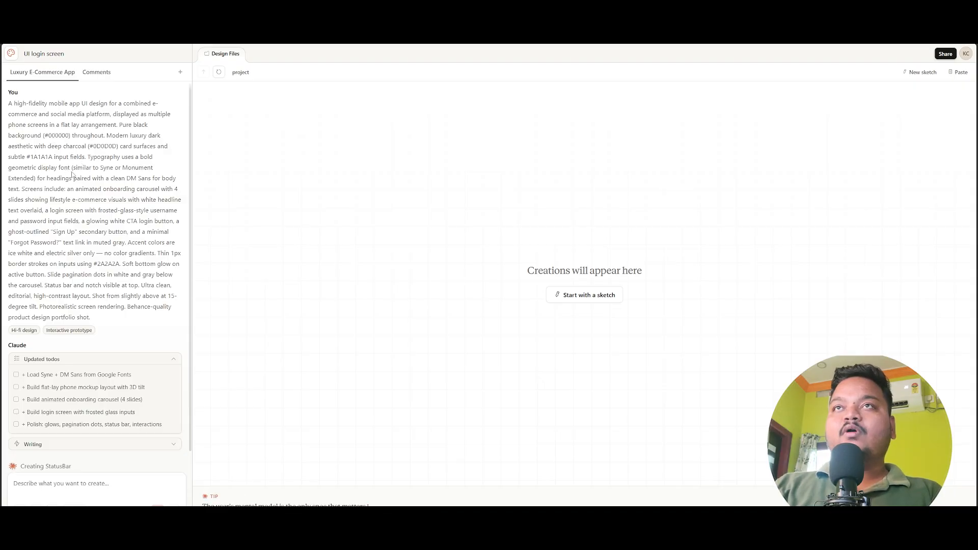
{"action": "mouse_move", "coordinate": [130, 181]}
{"action": "left_mouse_down"}
{"action": "mouse_move", "coordinate": [154, 182]}
{"action": "mouse_move", "coordinate": [128, 182]}
{"action": "left_mouse_up"}
{"action": "left_click", "coordinate": [128, 184]}
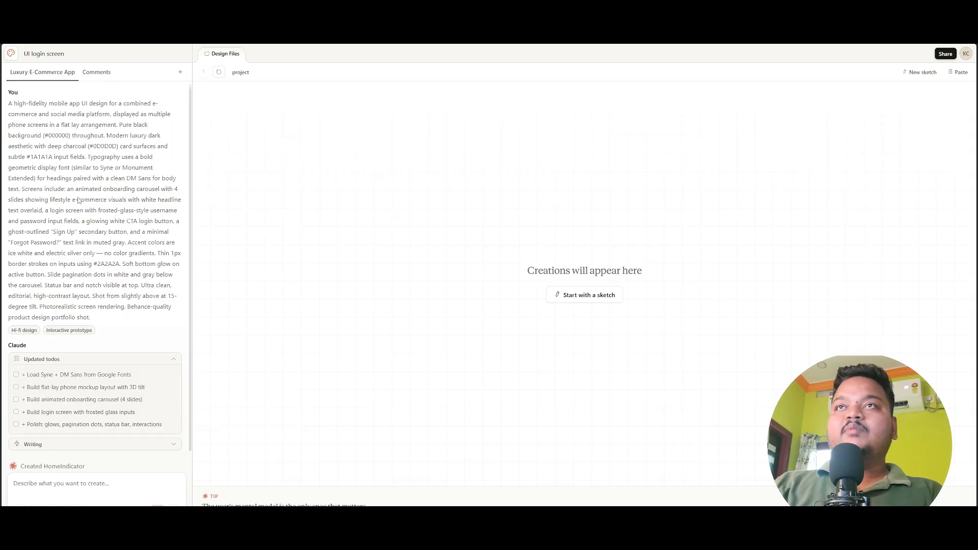
{"action": "left_click_drag", "start_coordinate": [72, 199], "coordinate": [126, 201]}
{"action": "left_click", "coordinate": [115, 216]}
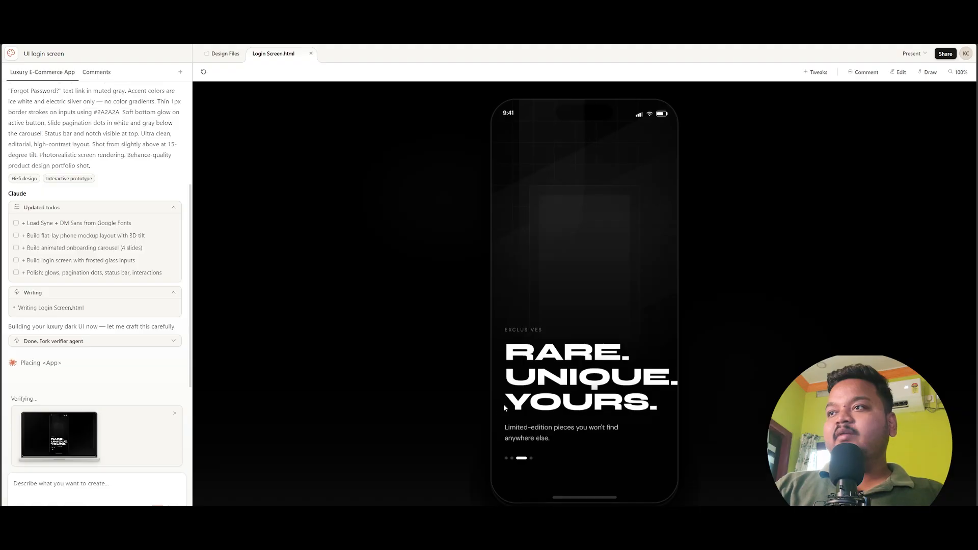
Examine each onboarding carousel slide in the Login Screen.html preview, including the headline and description text.
{"action": "left_click", "coordinate": [507, 464]}
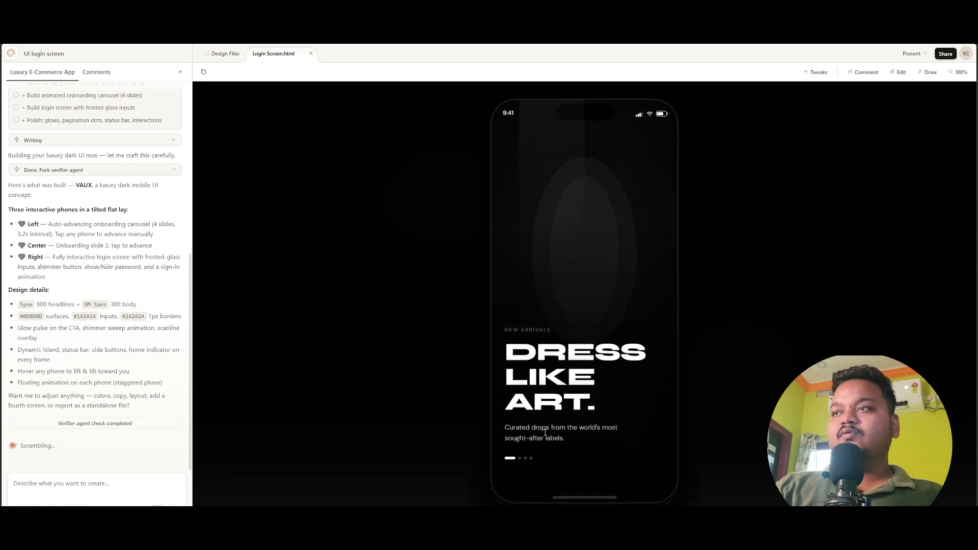
{"action": "left_click", "coordinate": [519, 460]}
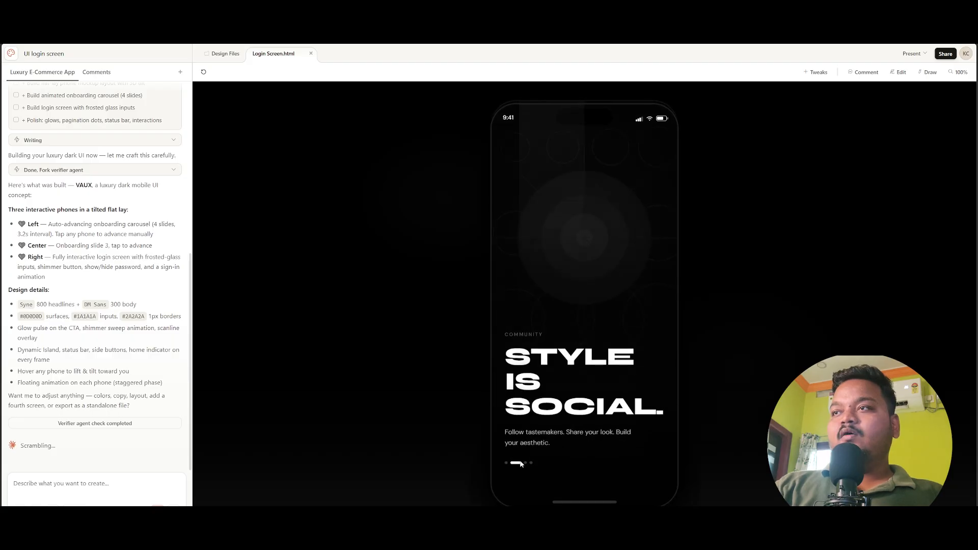
{"action": "left_click", "coordinate": [525, 464]}
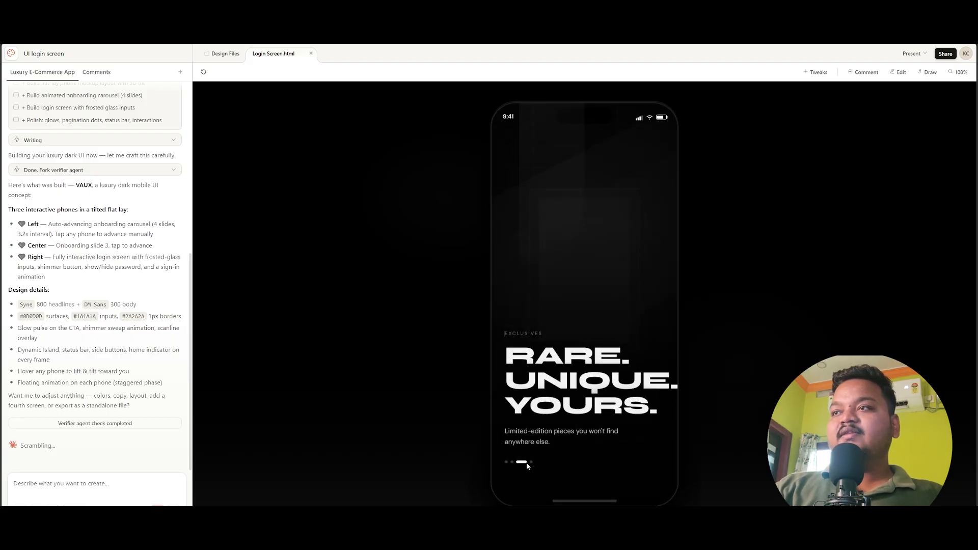
{"action": "left_click", "coordinate": [531, 462]}
{"action": "left_click", "coordinate": [564, 390]}
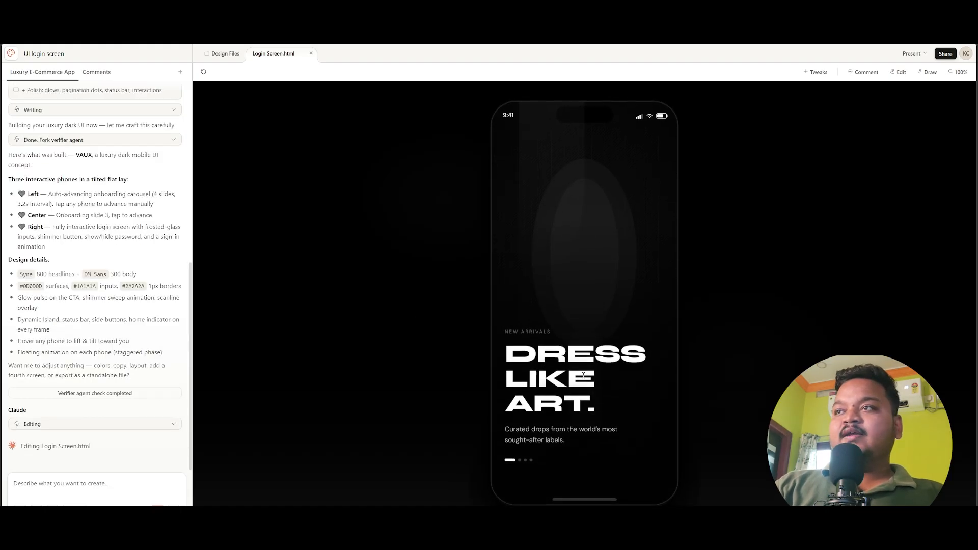
{"action": "left_click_drag", "start_coordinate": [505, 347], "coordinate": [611, 368]}
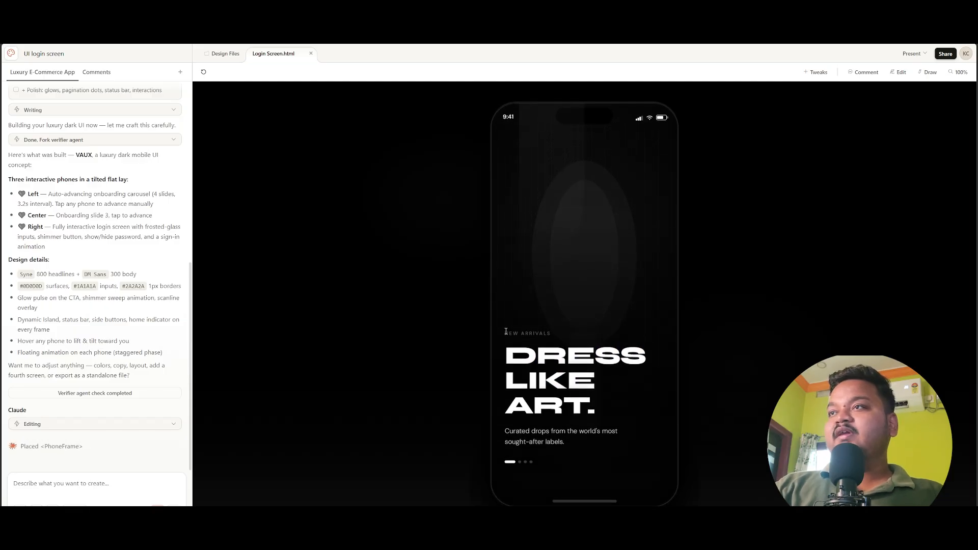
{"action": "left_click_drag", "start_coordinate": [506, 331], "coordinate": [619, 443]}
{"action": "left_click", "coordinate": [487, 347]}
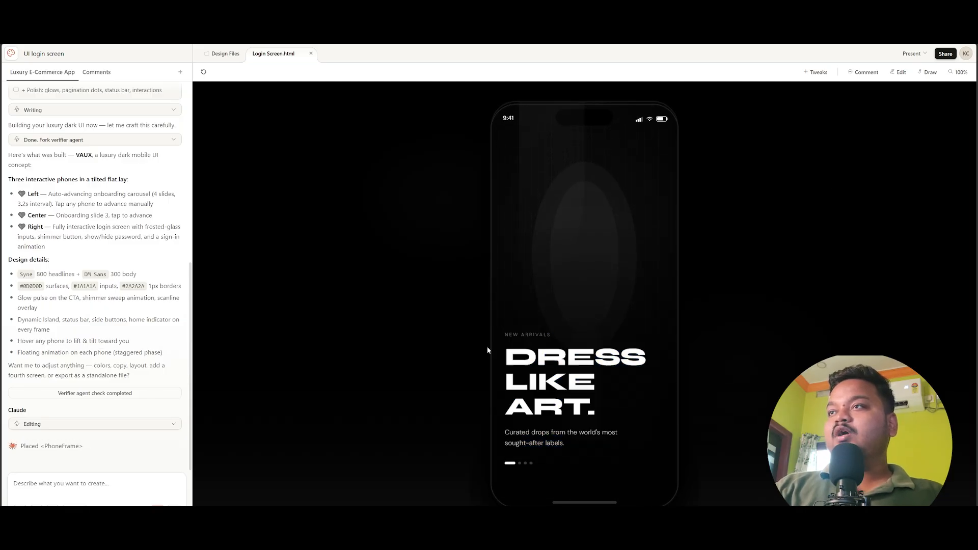
Replace the "NEW ARRIVALS" label above the onboarding headline with "NEW APP IN THE MARKET".
{"action": "left_click", "coordinate": [899, 72]}
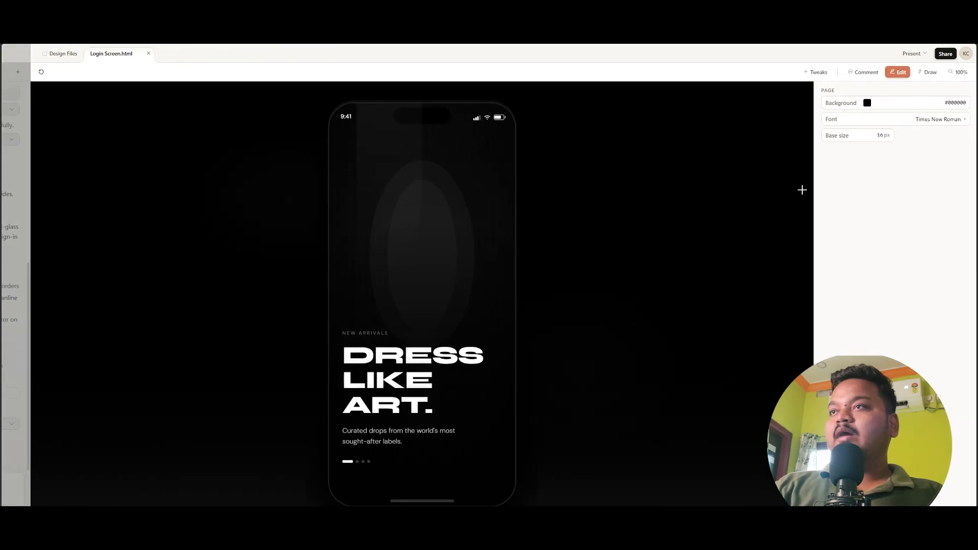
{"action": "left_click", "coordinate": [369, 330]}
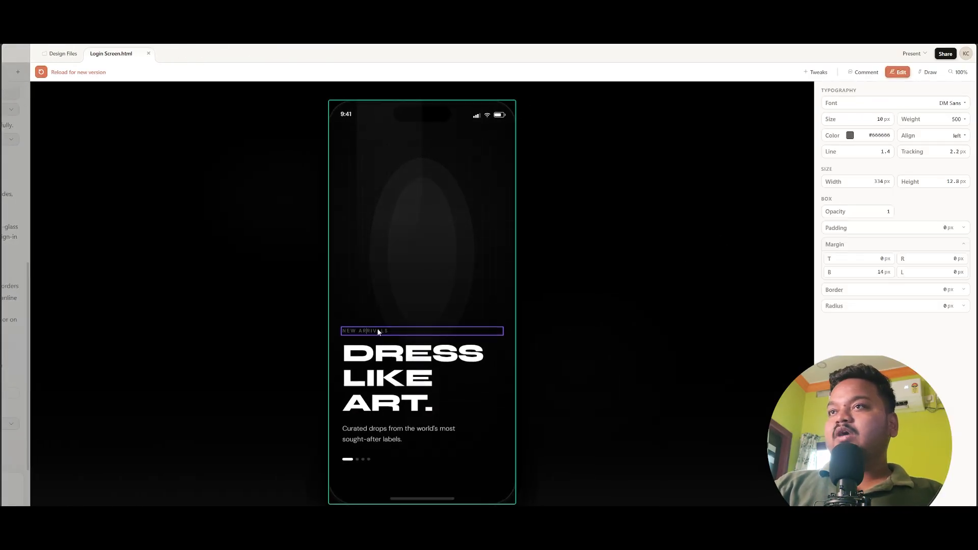
{"action": "double_click", "coordinate": [380, 330]}
{"action": "type", "text": "APP IN THE MARK"}
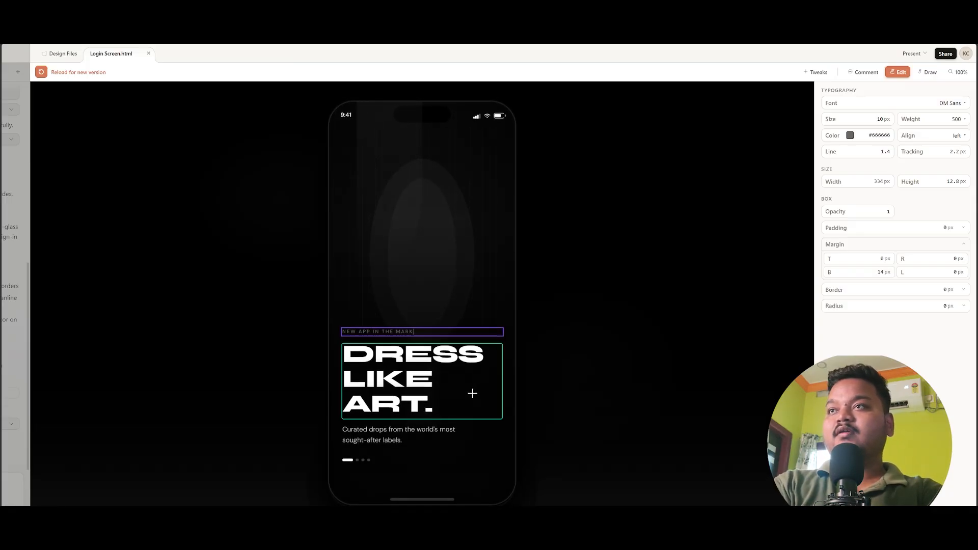
{"action": "type", "text": "ET"}
Set the onboarding label's text color to yellow #ffec00 and leave edit mode to apply the queued changes.
{"action": "key", "text": "ctrl+a"}
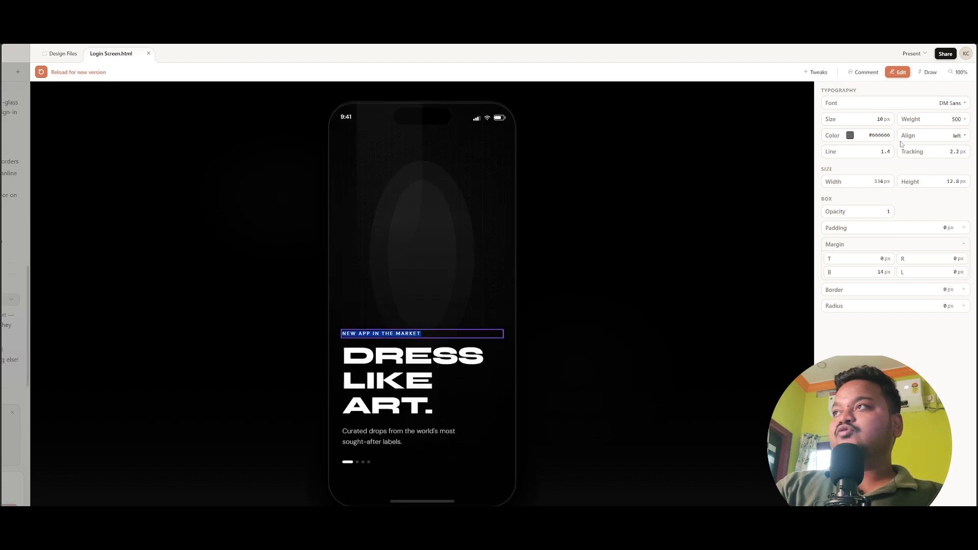
{"action": "left_click", "coordinate": [850, 135]}
{"action": "left_click", "coordinate": [866, 220]}
{"action": "left_click", "coordinate": [946, 147]}
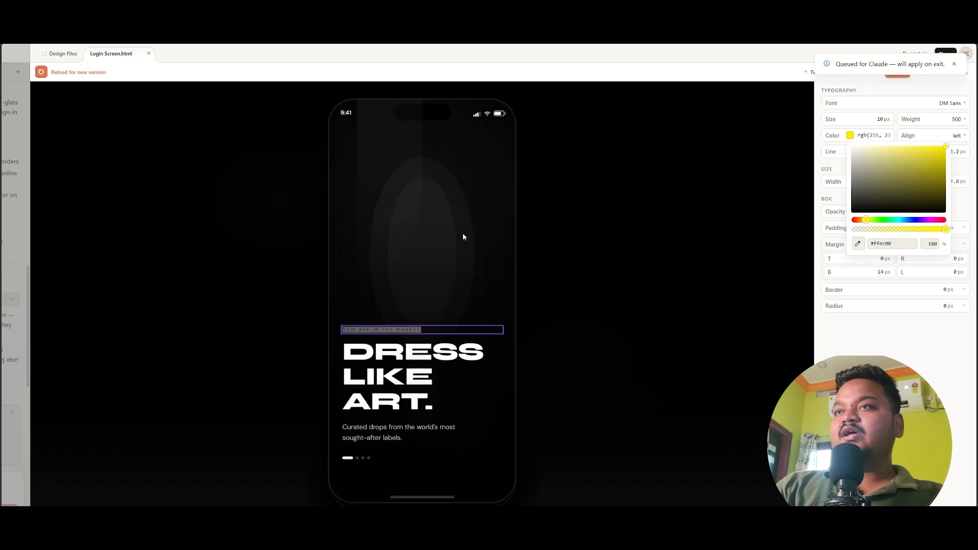
{"action": "left_click", "coordinate": [558, 273]}
{"action": "left_click", "coordinate": [558, 273]}
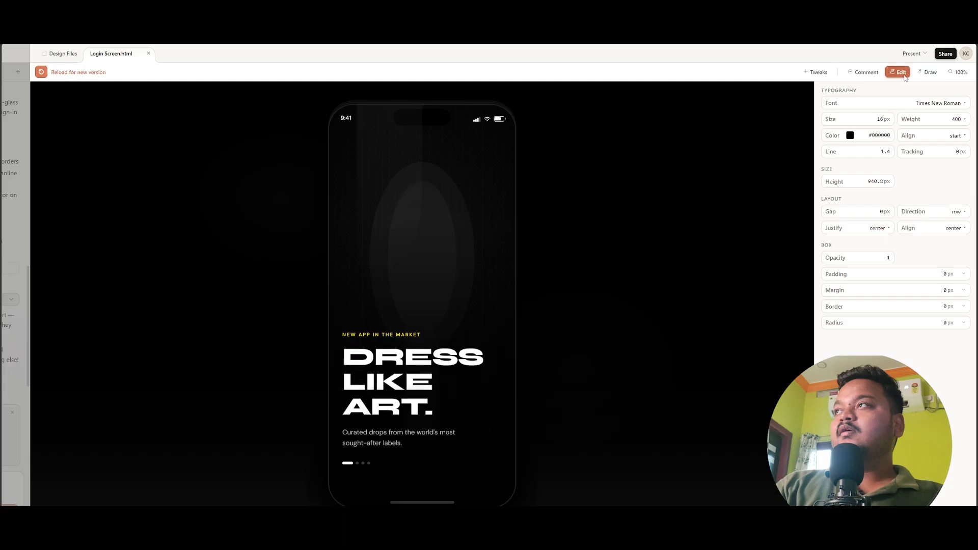
{"action": "left_click", "coordinate": [900, 72]}
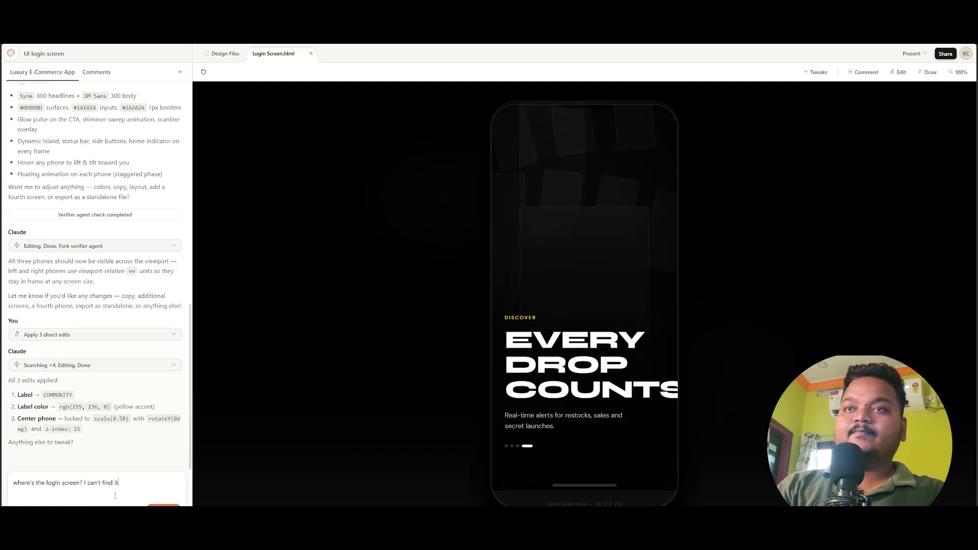
Ask Claude "where's the login screen? I can't find it" and advance the middle phone's carousel to its last slide.
{"action": "key", "text": "Return"}
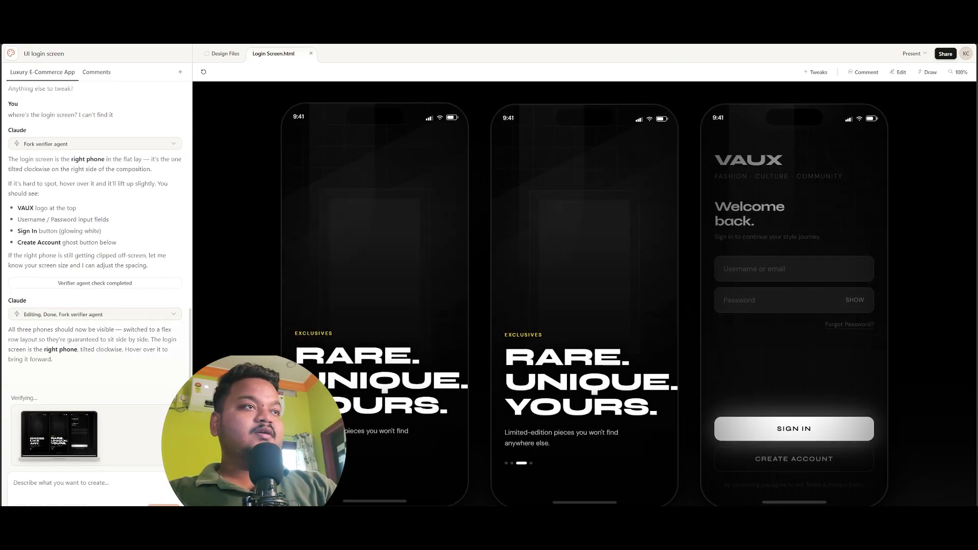
{"action": "left_click", "coordinate": [530, 462]}
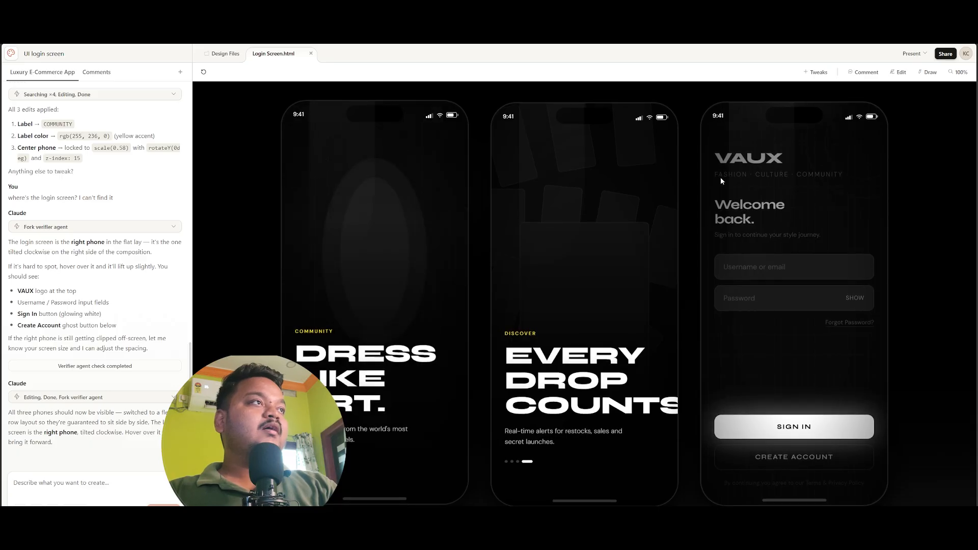
Present the prototype in the current tab and enter "username" in the login screen's username field.
{"action": "left_click", "coordinate": [920, 56]}
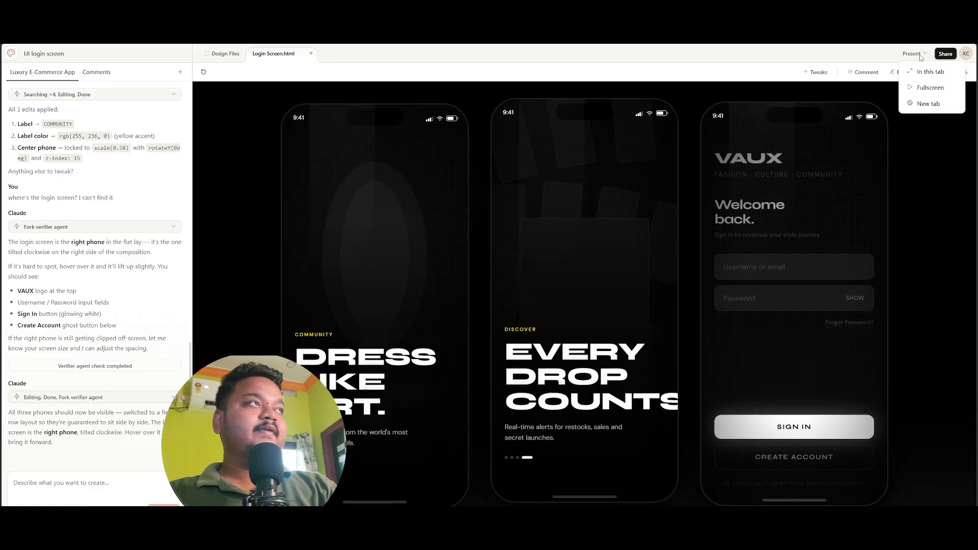
{"action": "left_click", "coordinate": [927, 71]}
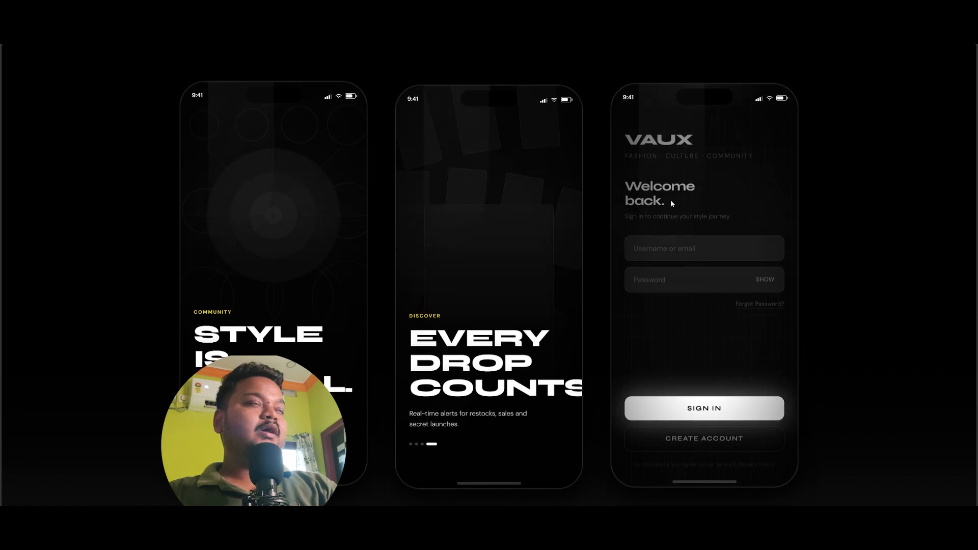
{"action": "left_click", "coordinate": [657, 248]}
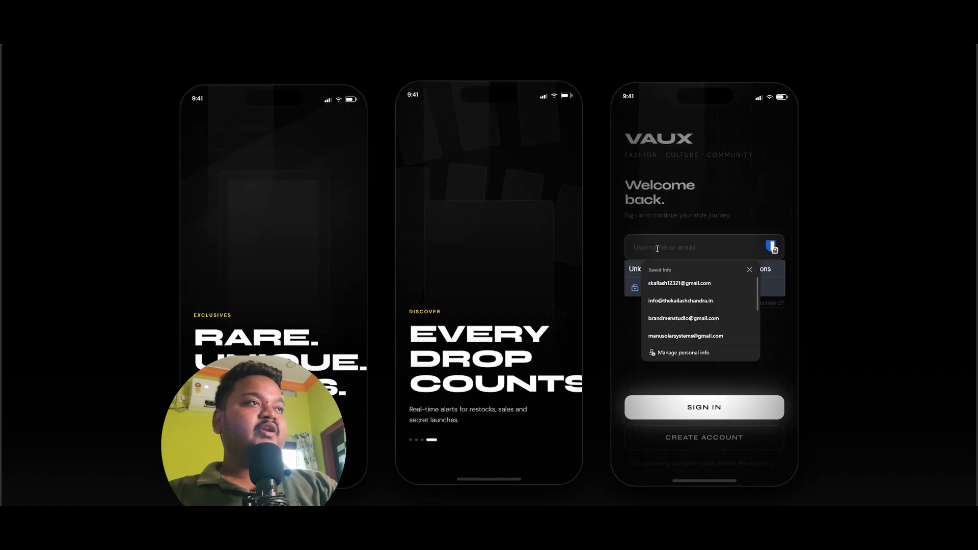
{"action": "type", "text": "f"}
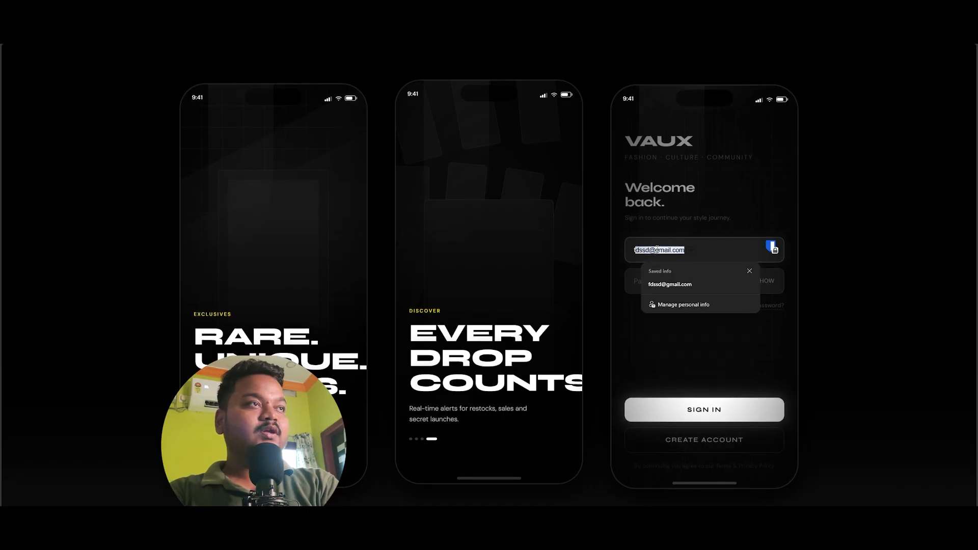
{"action": "key", "text": "BackSpace"}
{"action": "key", "text": "BackSpace"}
{"action": "type", "text": "username"}
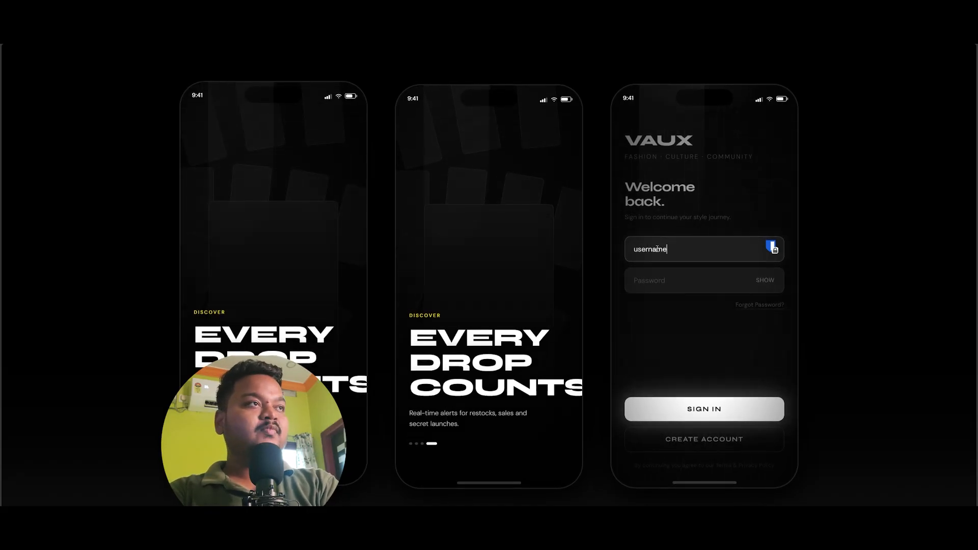
Fill in the password field of the presented login form with a sample password.
{"action": "key", "text": "Tab"}
{"action": "type", "text": "12345678"}
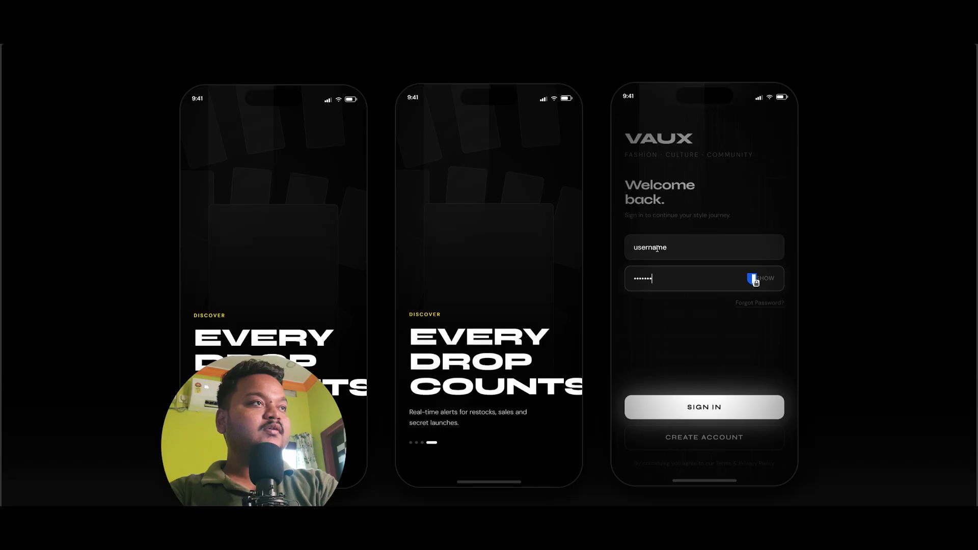
{"action": "left_click", "coordinate": [641, 281]}
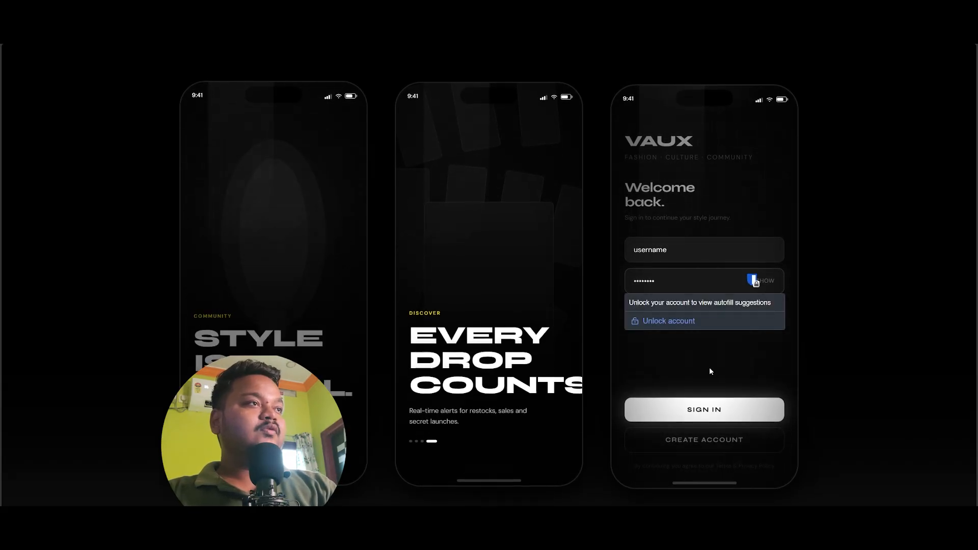
{"action": "left_click", "coordinate": [641, 280]}
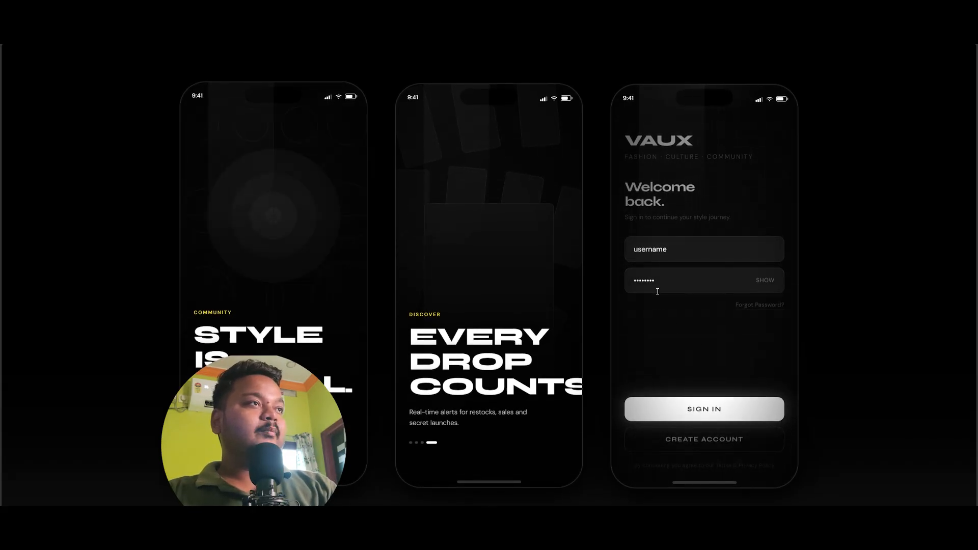
Reveal the entered password and test the Sign In action on the presented login screen.
{"action": "left_click", "coordinate": [771, 279]}
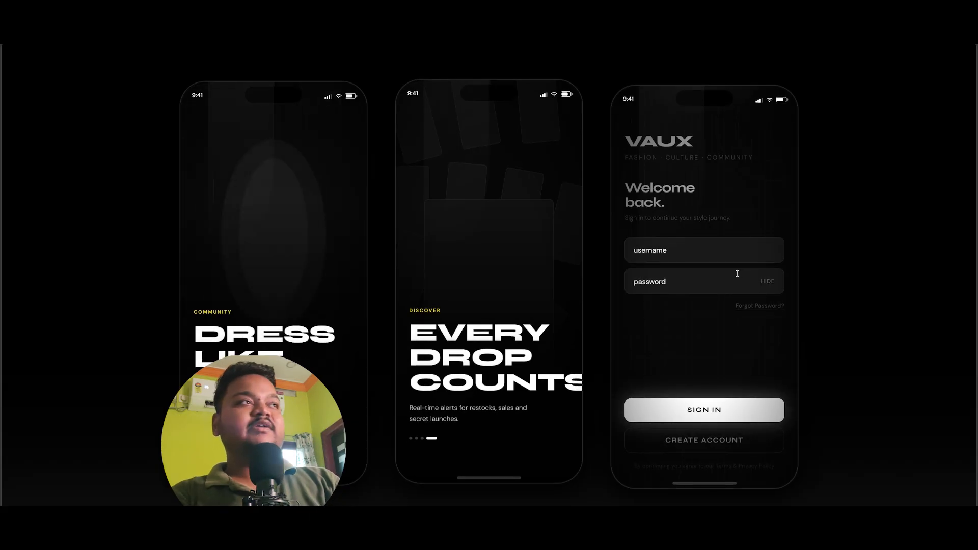
{"action": "left_click", "coordinate": [689, 410]}
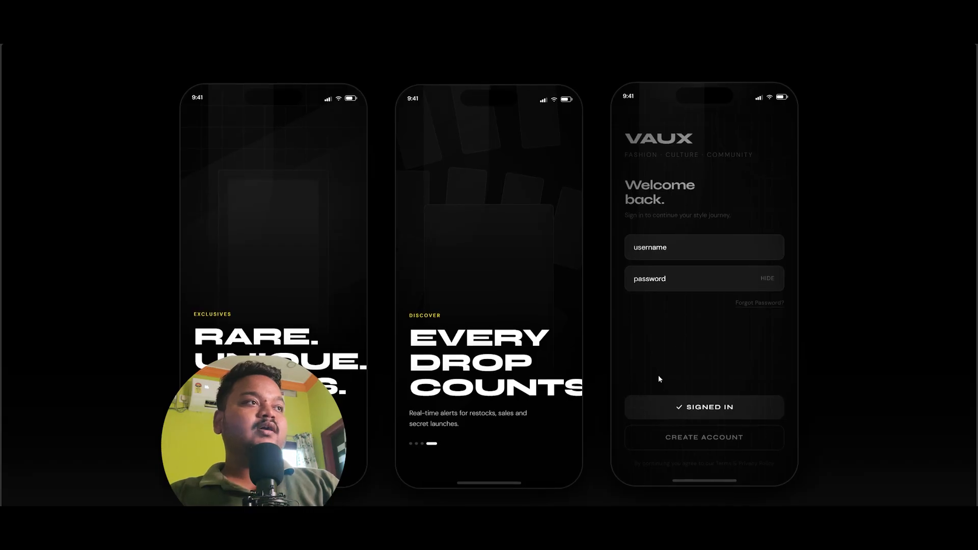
{"action": "key", "text": "Escape"}
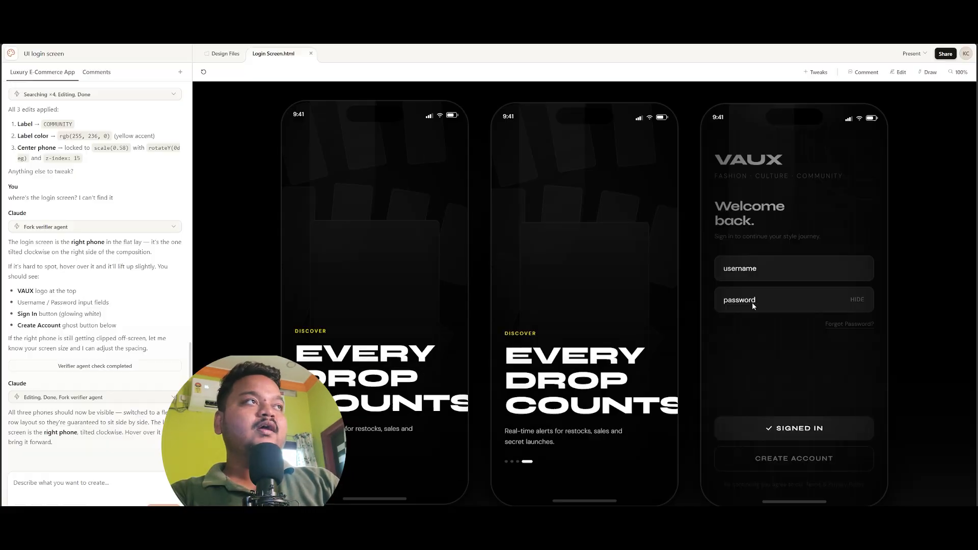
Ask Claude to create an account creation screen with Google, Facebook and Apple login along with the username and password.
{"action": "left_click", "coordinate": [137, 482]}
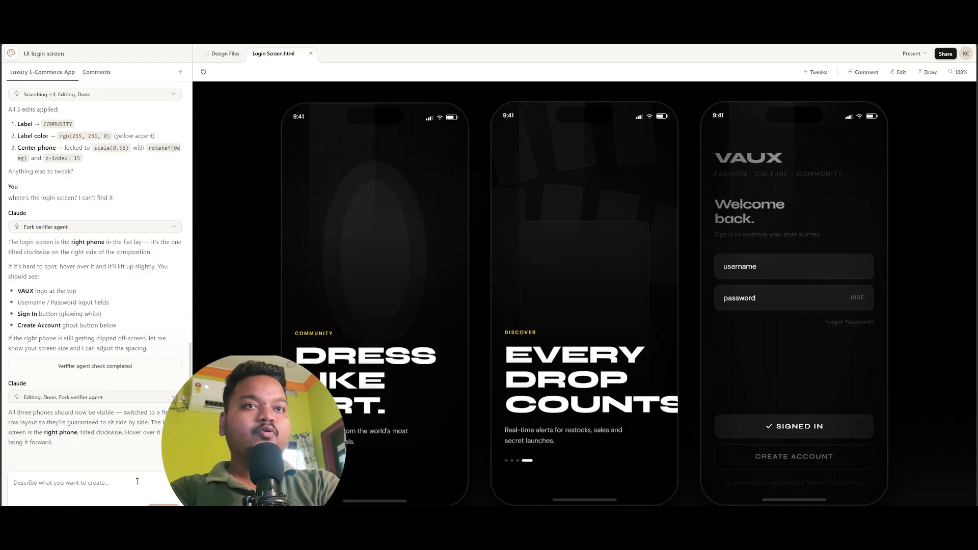
{"action": "type", "text": "creat"}
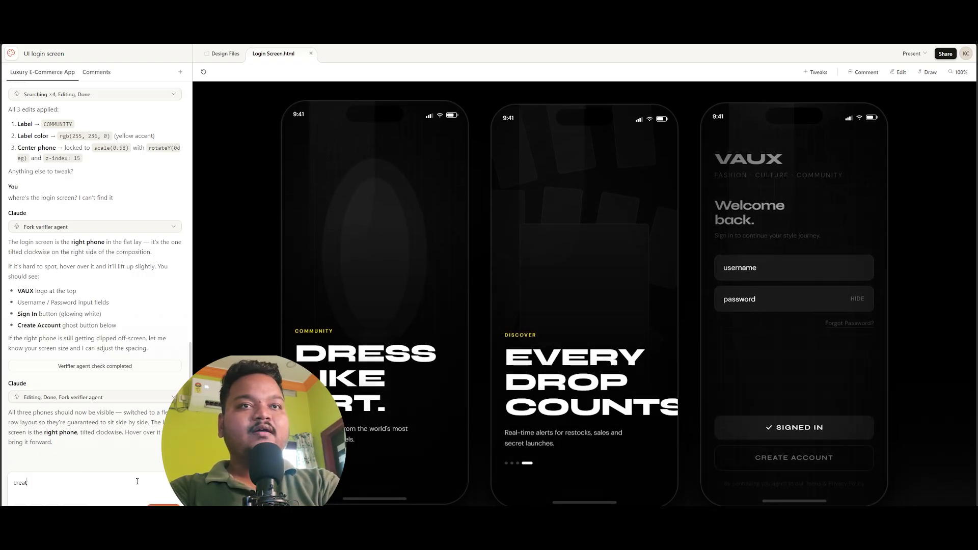
{"action": "type", "text": "e a screen for c"}
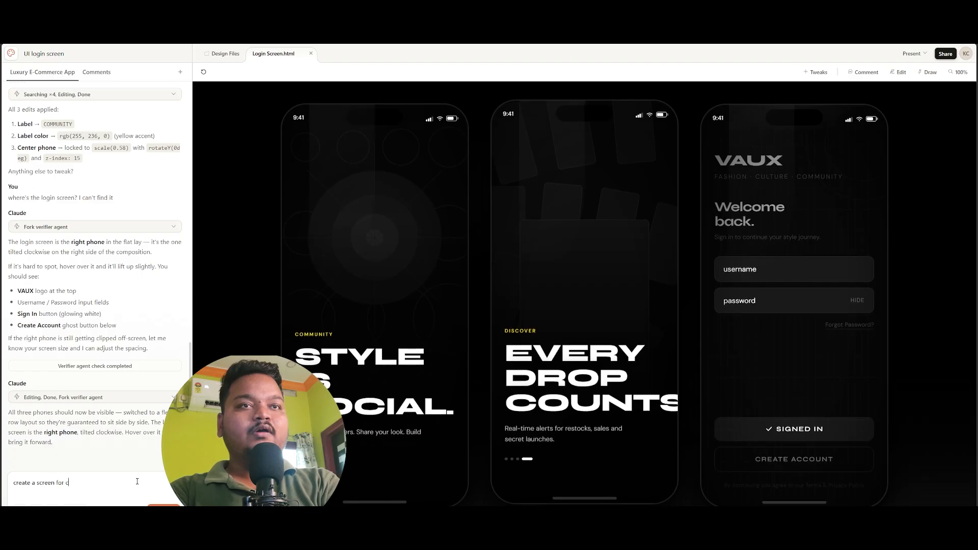
{"action": "type", "text": "reate account whe"}
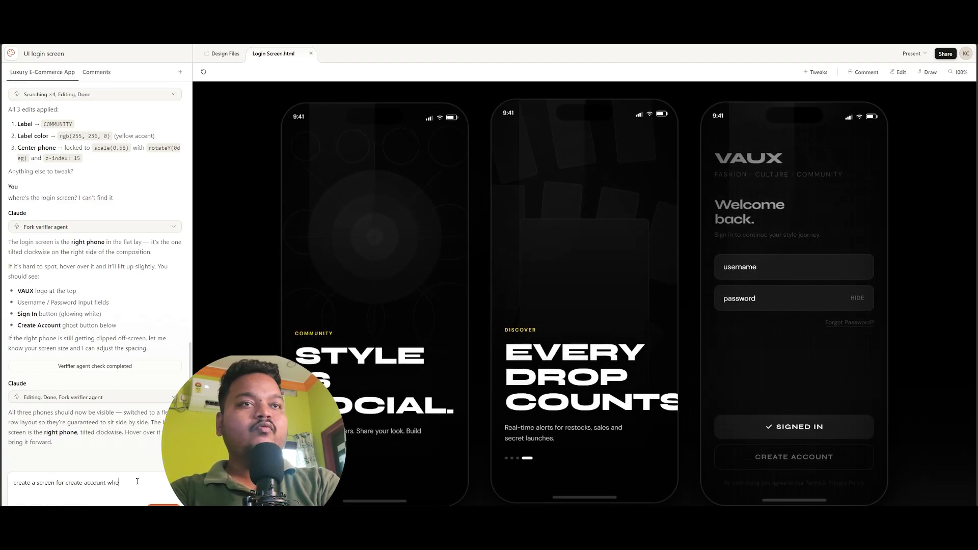
{"action": "type", "text": "re teh user can "}
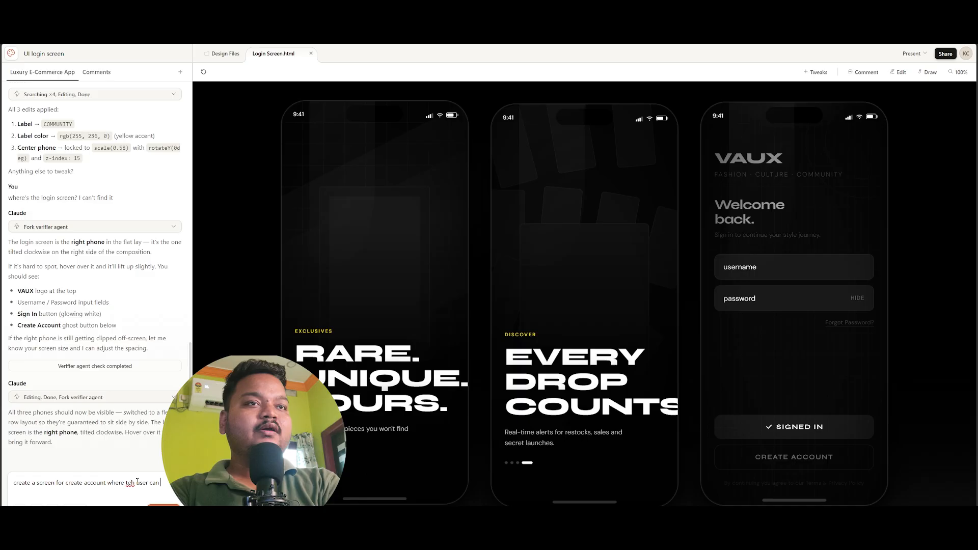
{"action": "type", "text": "create his or her "}
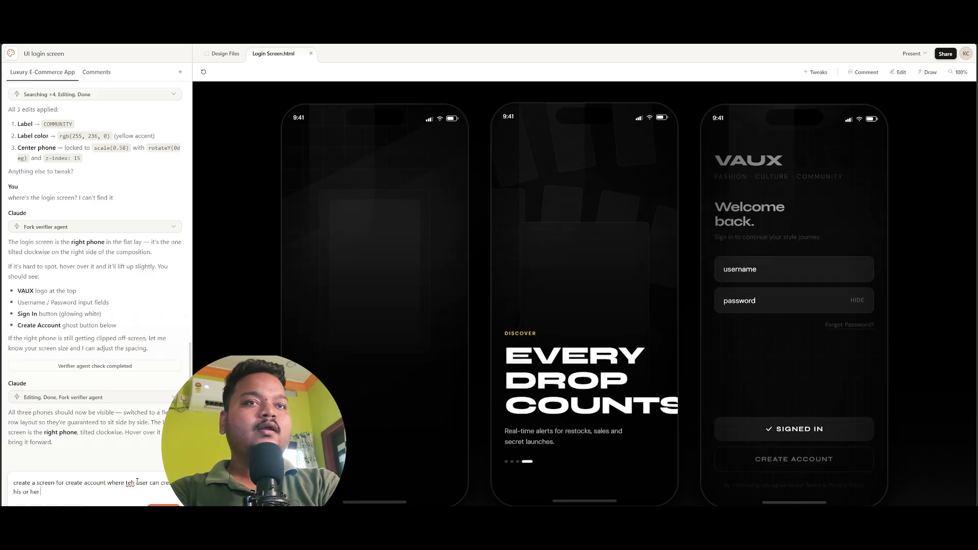
{"action": "type", "text": "account for the ap"}
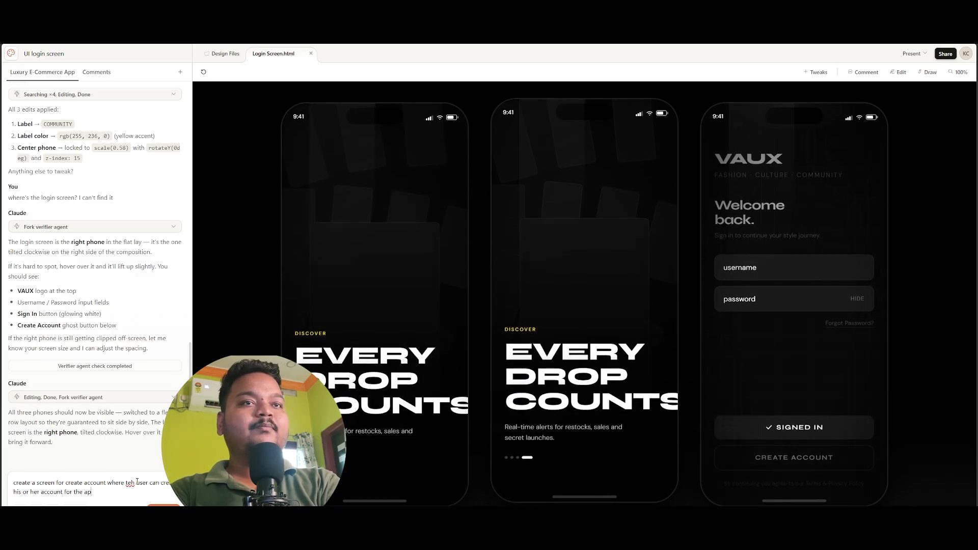
{"action": "type", "text": "p, th"}
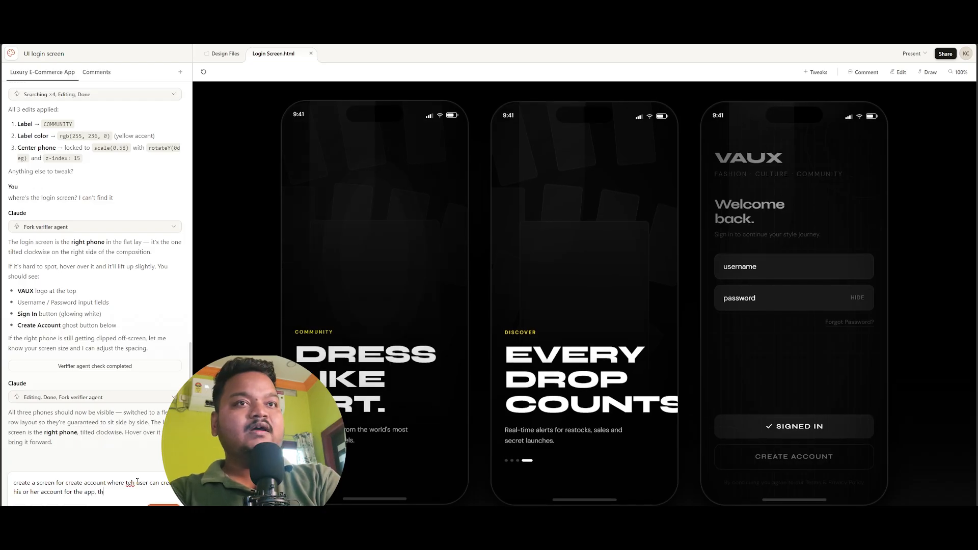
{"action": "type", "text": "e also must have google"}
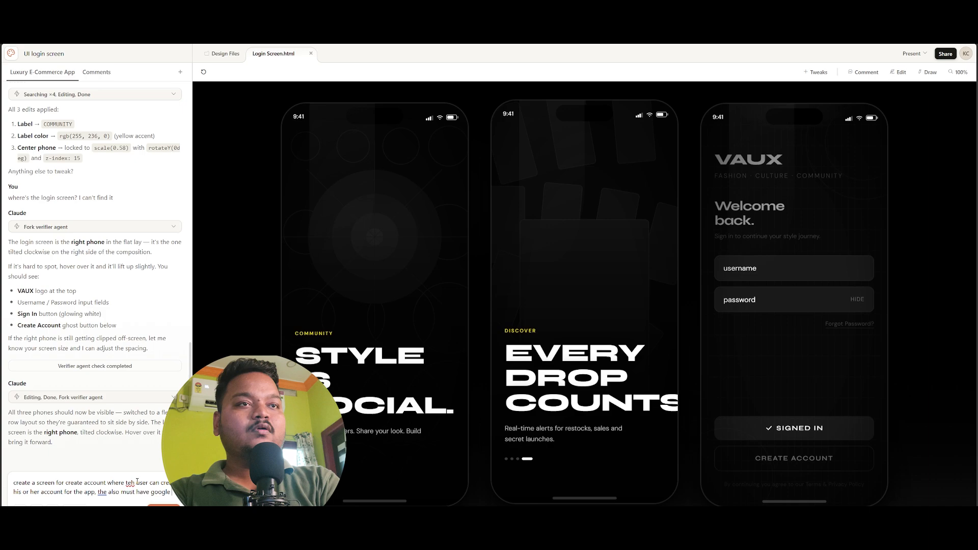
{"action": "type", "text": "login and fac"}
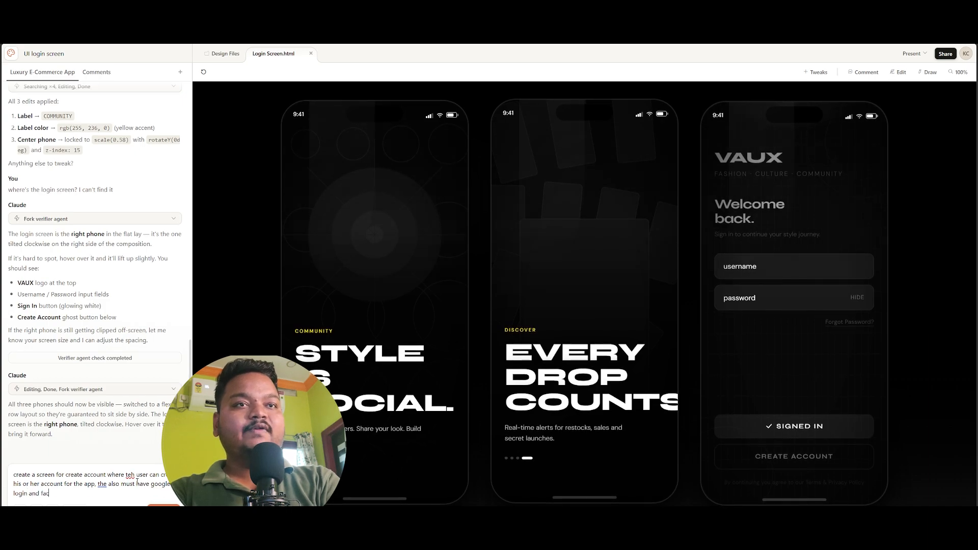
{"action": "type", "text": "oign "}
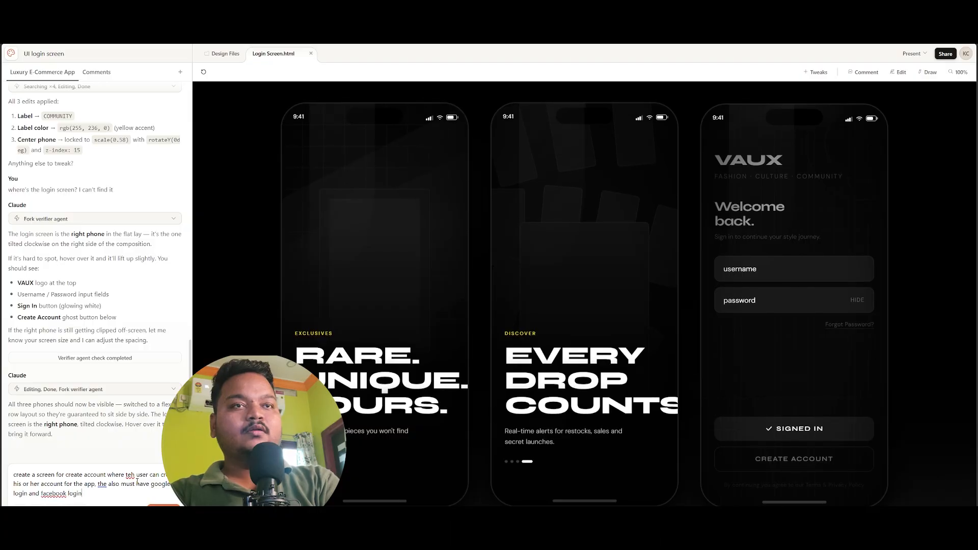
{"action": "type", "text": "and apple login a"}
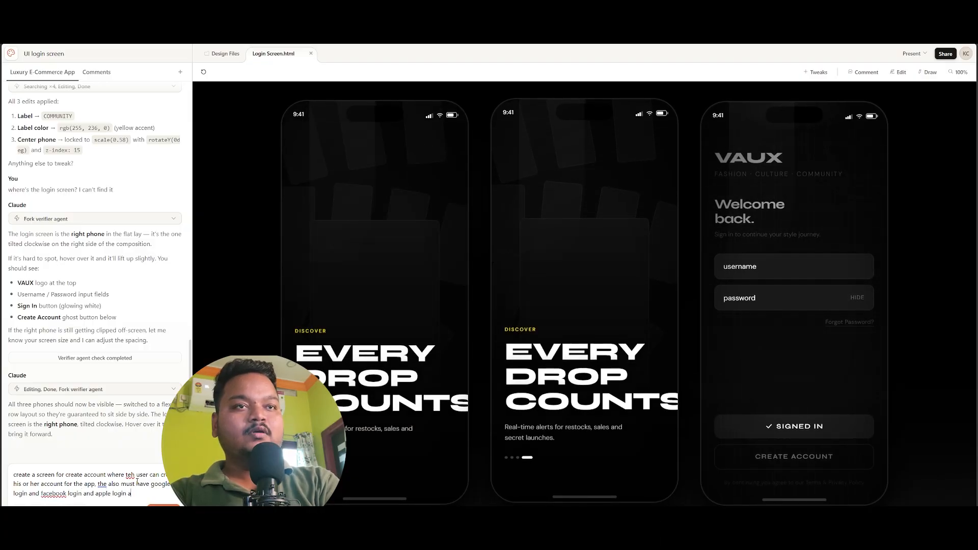
{"action": "type", "text": "s well alo"}
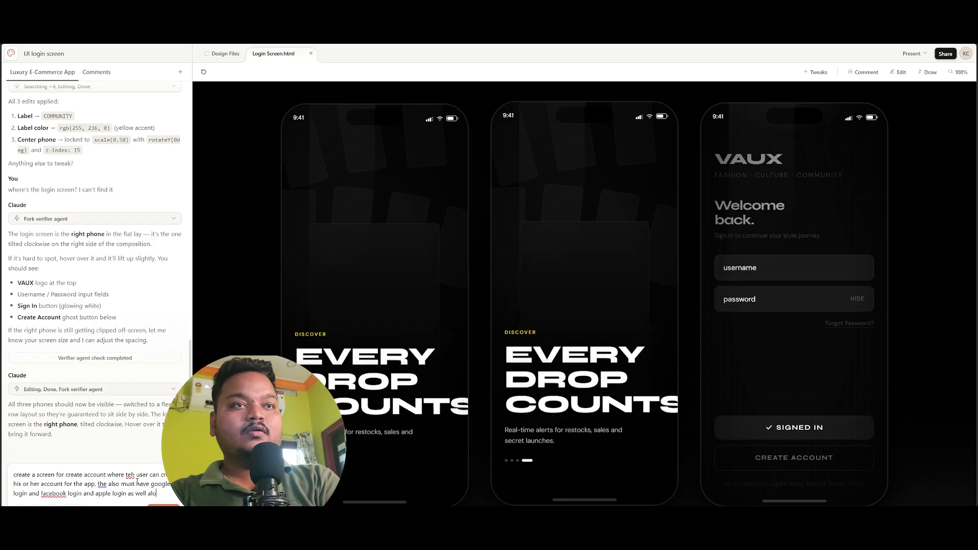
{"action": "type", "text": "ng with the u"}
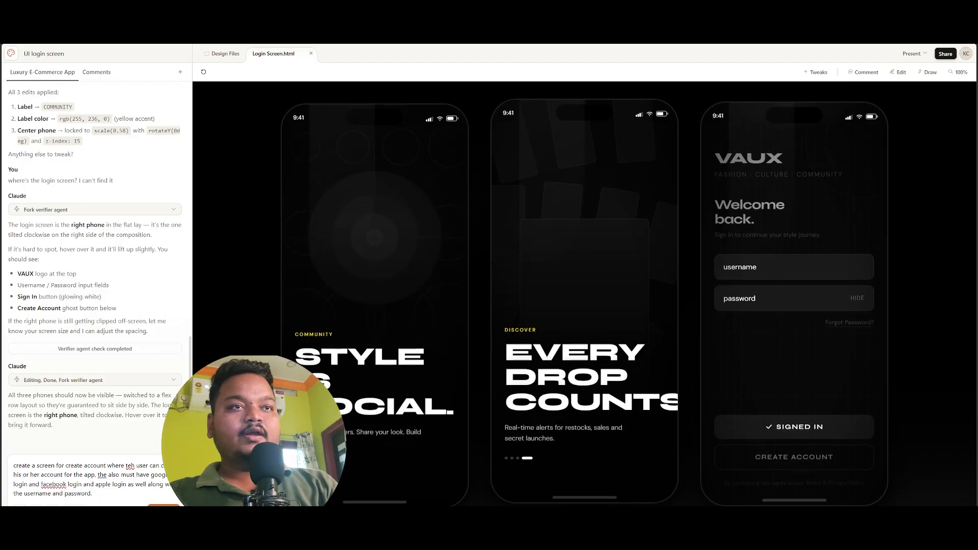
{"action": "key", "text": "Return"}
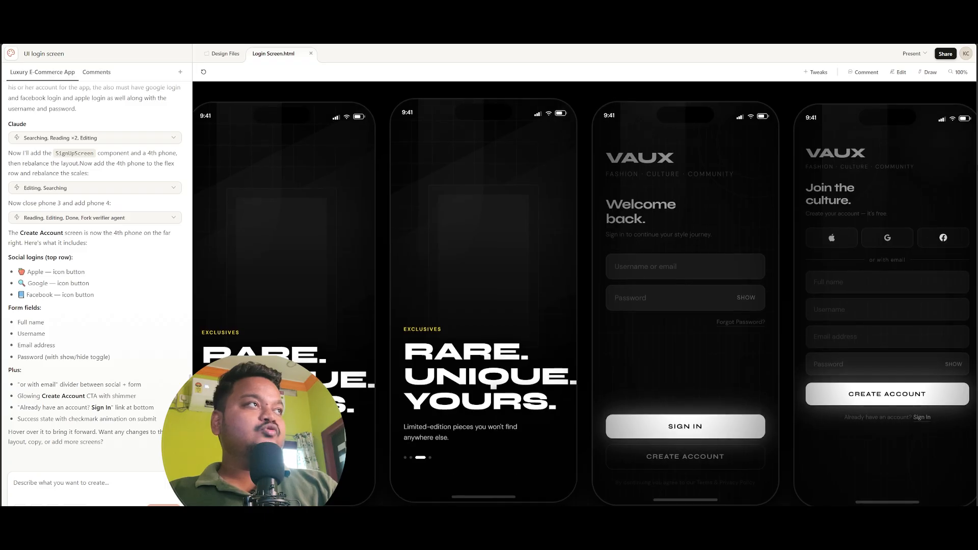
Present the prototype with the new account creation screen in the current tab, exit, and check the available presentation modes.
{"action": "left_click", "coordinate": [913, 54]}
{"action": "left_click", "coordinate": [917, 71]}
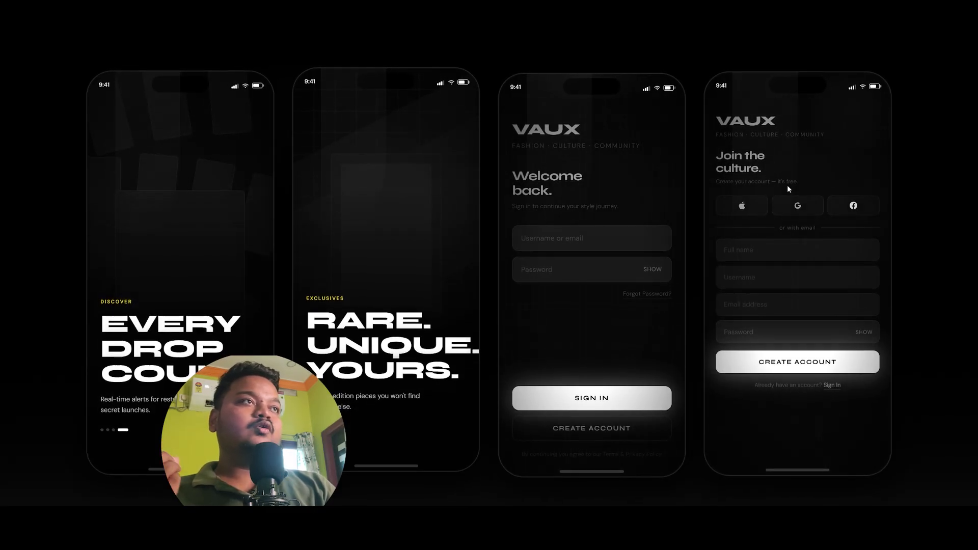
{"action": "key", "text": "Escape"}
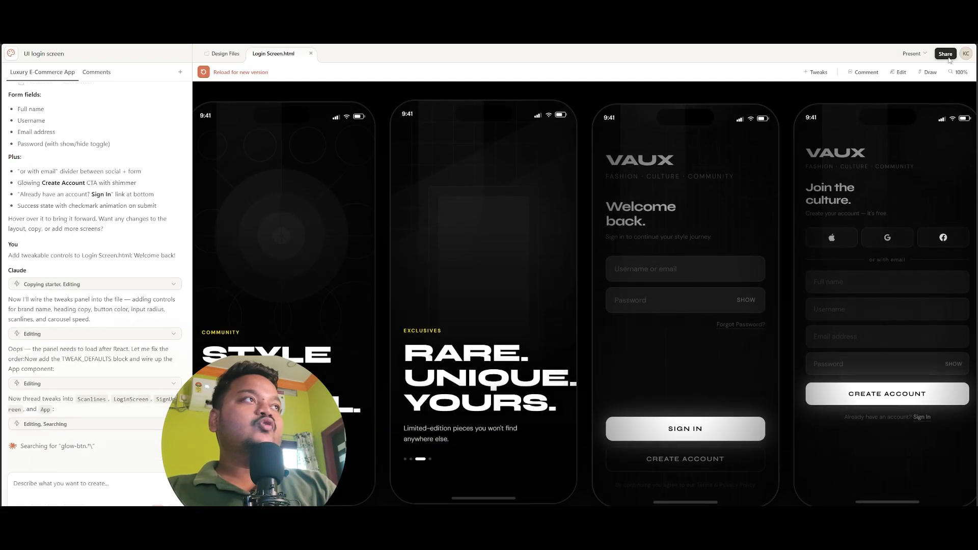
{"action": "left_click", "coordinate": [912, 53]}
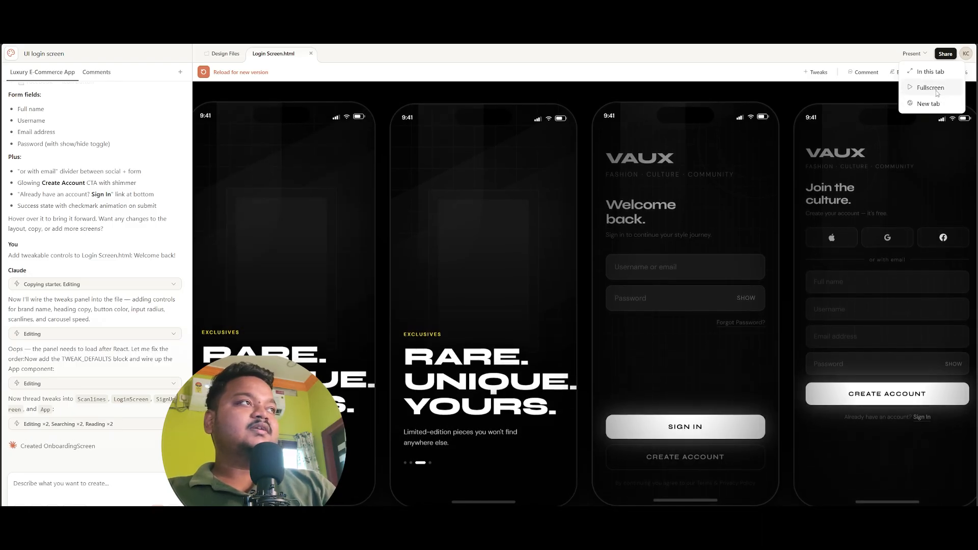
{"action": "left_click", "coordinate": [869, 96]}
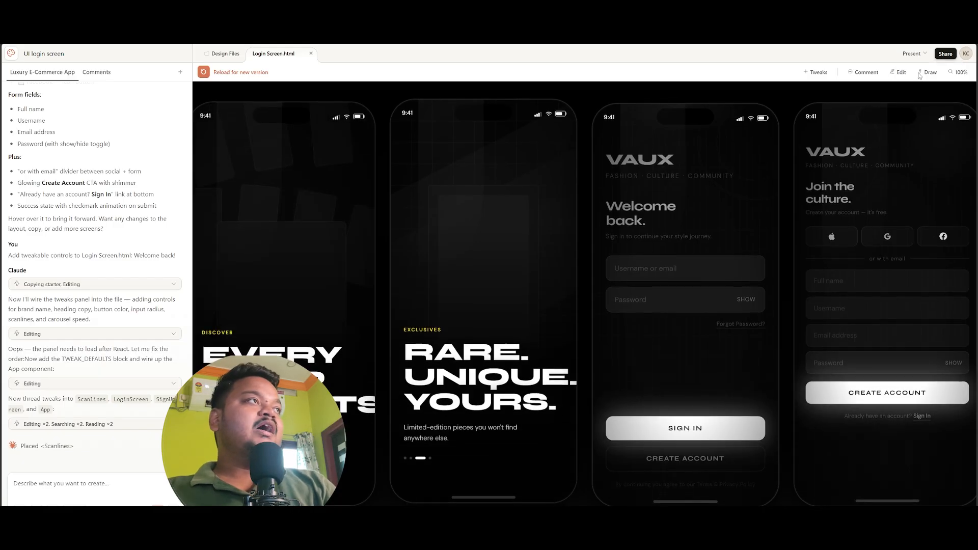
Open the project's sharing options and look through the teammate access levels without changing the current one.
{"action": "left_click", "coordinate": [947, 54]}
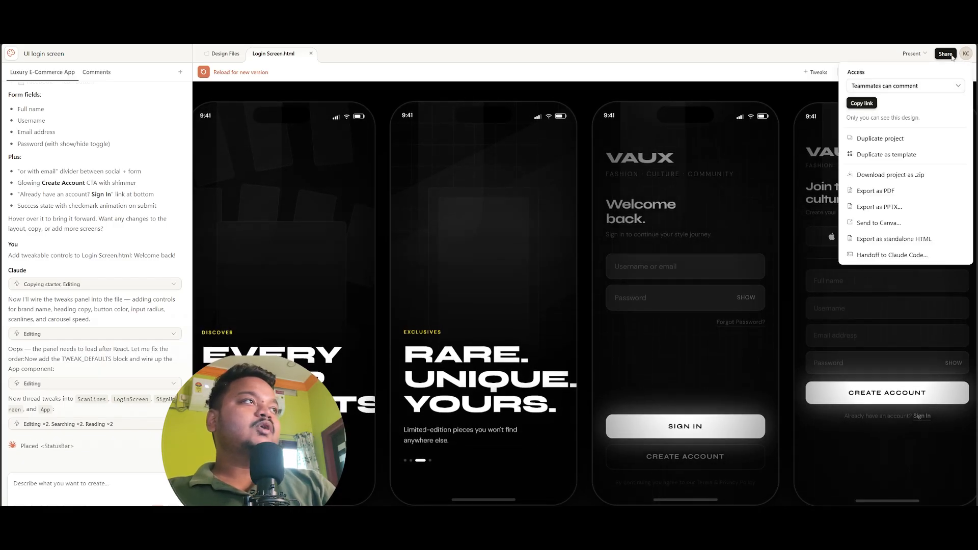
{"action": "left_click", "coordinate": [910, 85]}
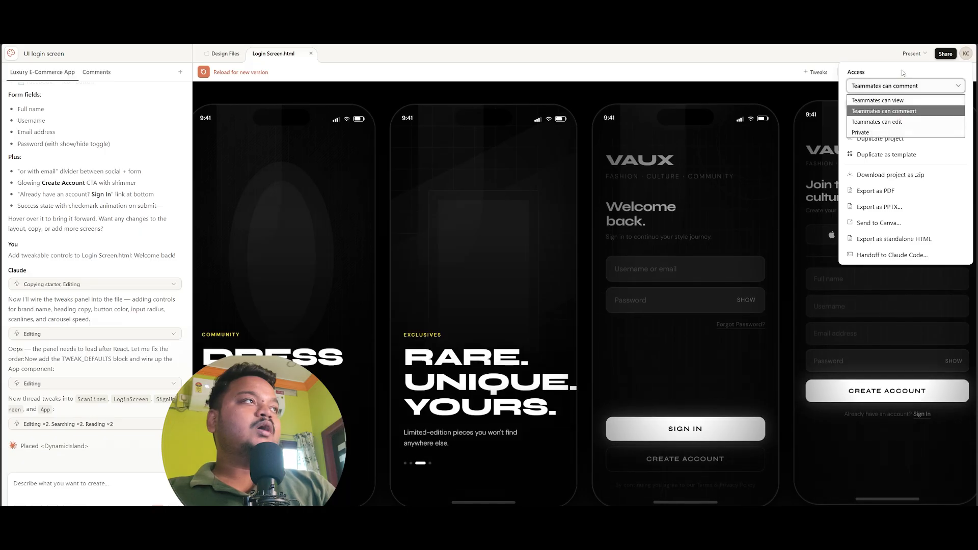
{"action": "left_click", "coordinate": [904, 74]}
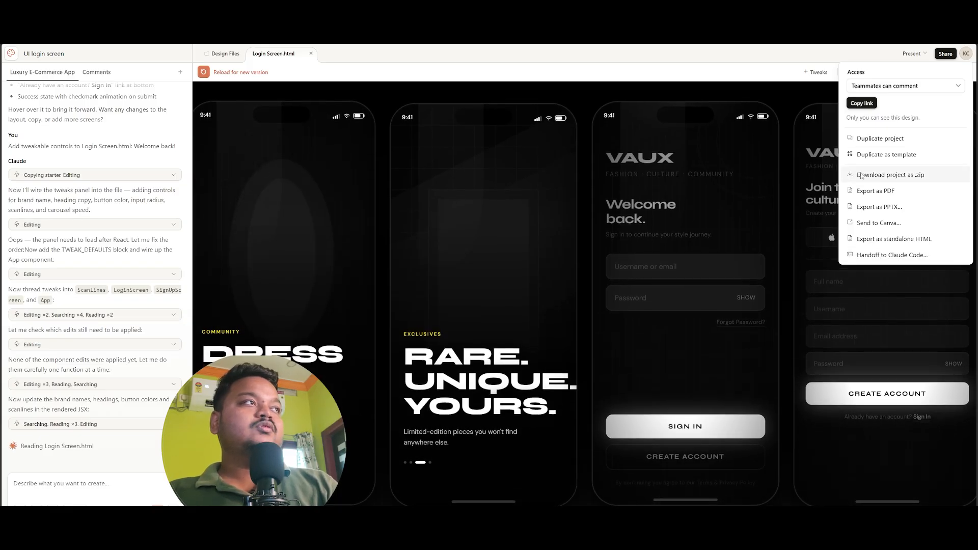
Download the project as a .zip and extract UI login screen.zip inside the Downloads folder in File Explorer.
{"action": "left_click", "coordinate": [891, 176]}
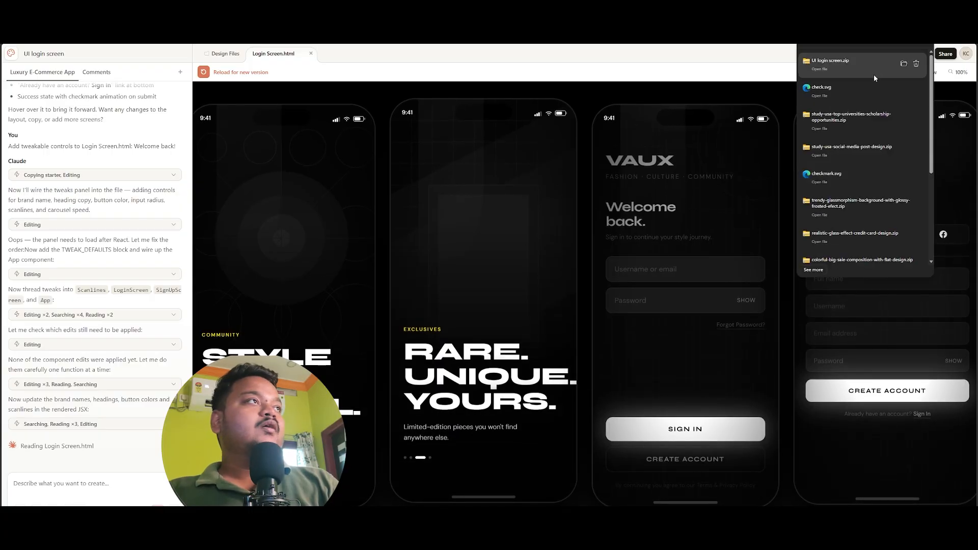
{"action": "left_click", "coordinate": [904, 65]}
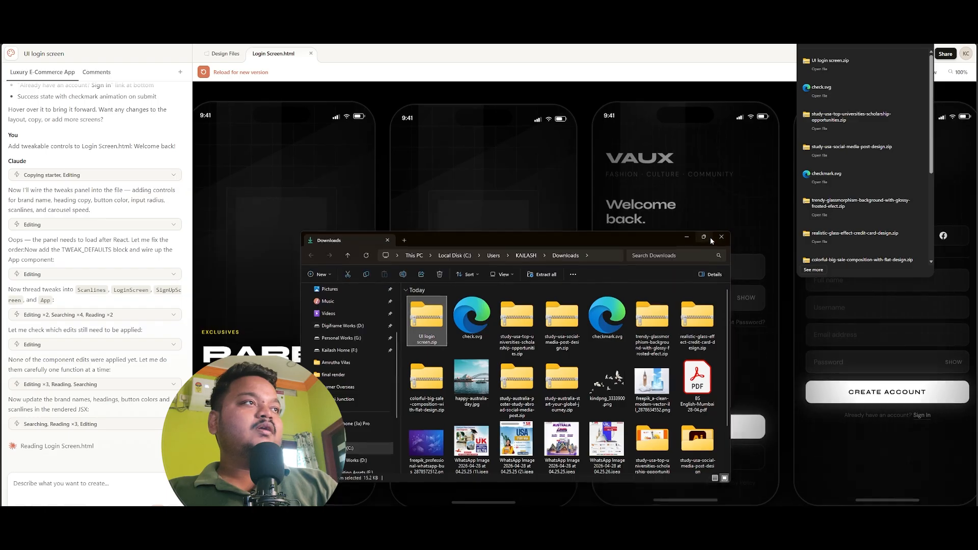
{"action": "double_click", "coordinate": [697, 260]}
{"action": "right_click", "coordinate": [137, 86]}
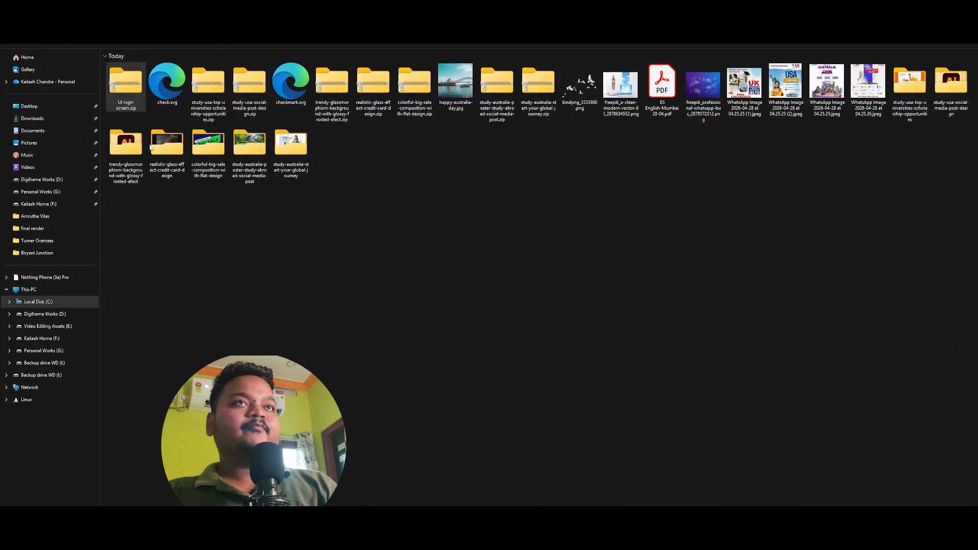
{"action": "left_click", "coordinate": [163, 187]}
{"action": "left_click", "coordinate": [563, 346]}
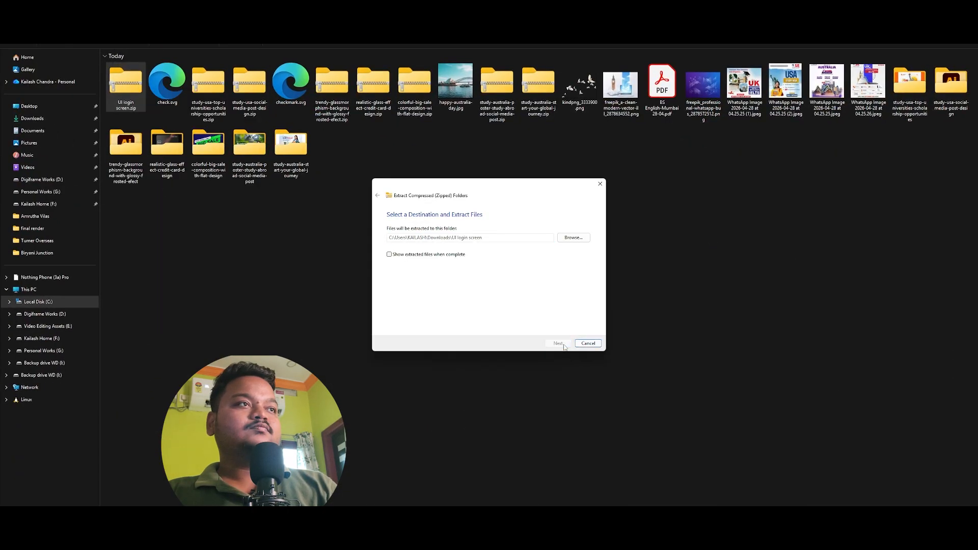
Open the extracted UI login screen folder and display its files as extra large icons.
{"action": "double_click", "coordinate": [329, 140]}
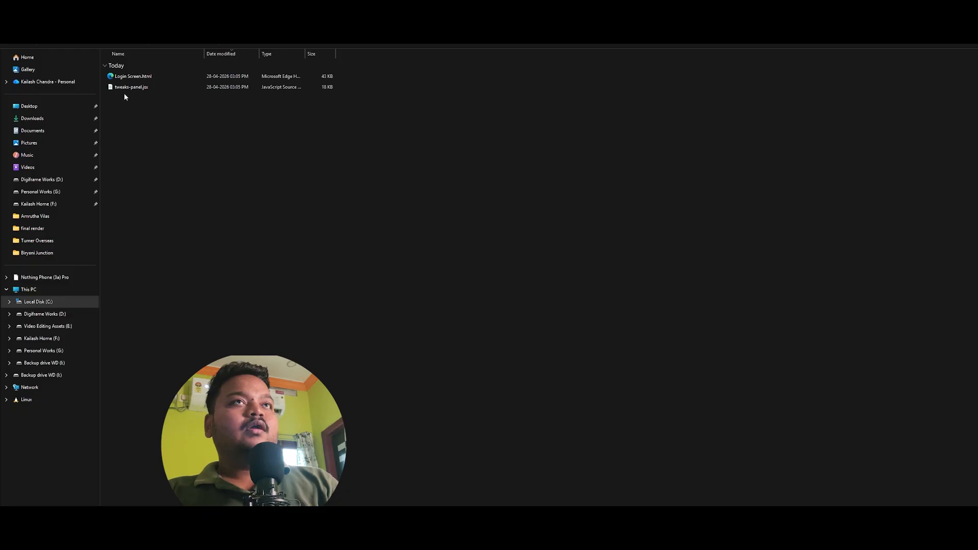
{"action": "right_click", "coordinate": [135, 119]}
{"action": "mouse_move", "coordinate": [148, 128]}
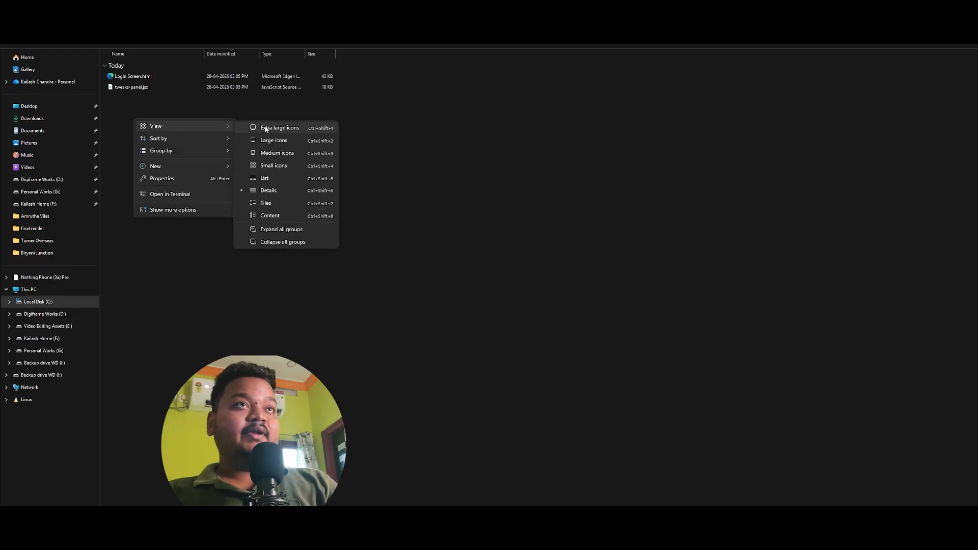
{"action": "left_click", "coordinate": [265, 128]}
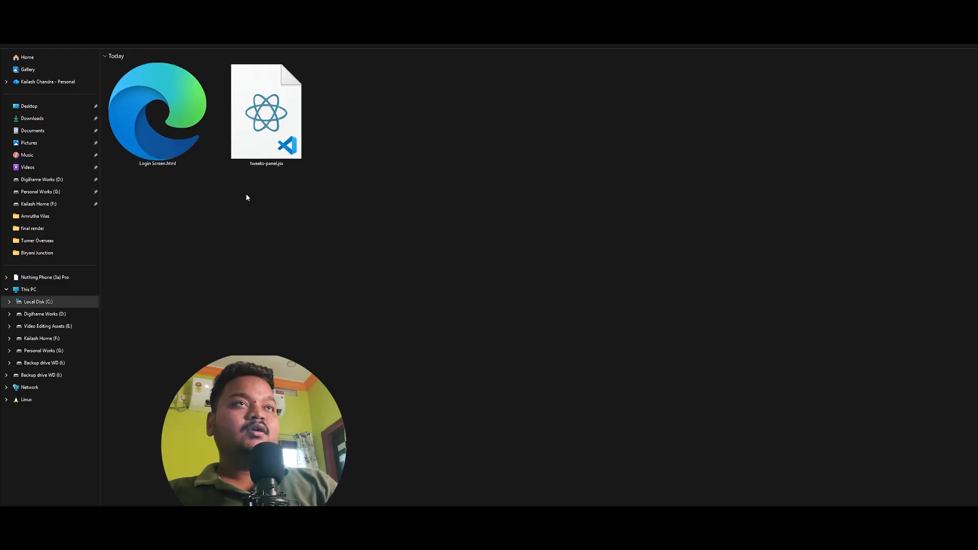
Open Login Screen.html in the browser and fill in the account creation form's password field with a sample password.
{"action": "right_click", "coordinate": [157, 122]}
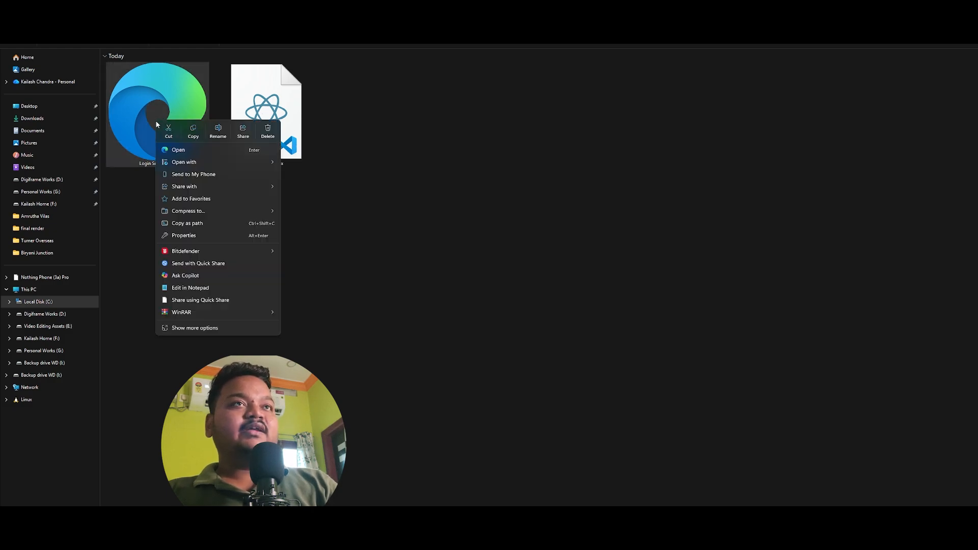
{"action": "left_click", "coordinate": [172, 151]}
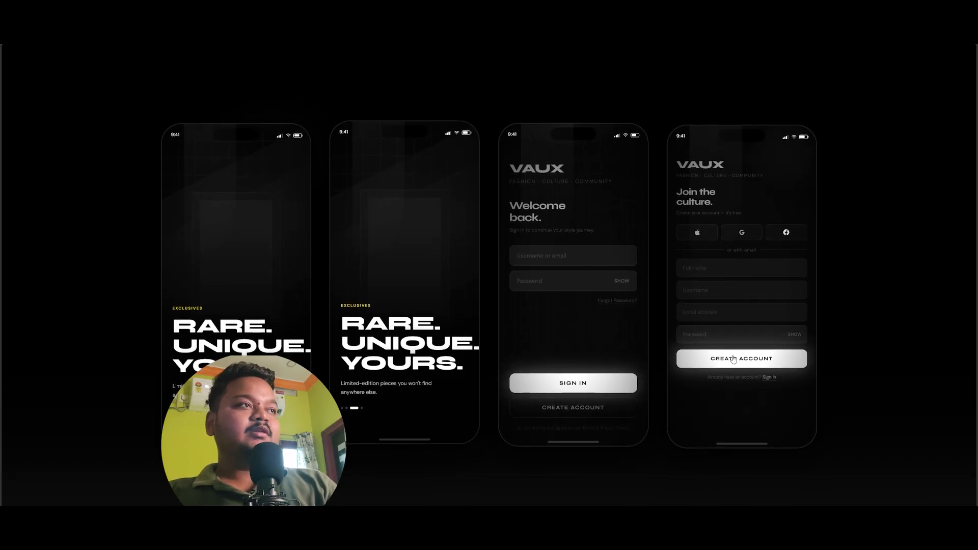
{"action": "type", "text": "dfggfgfg"}
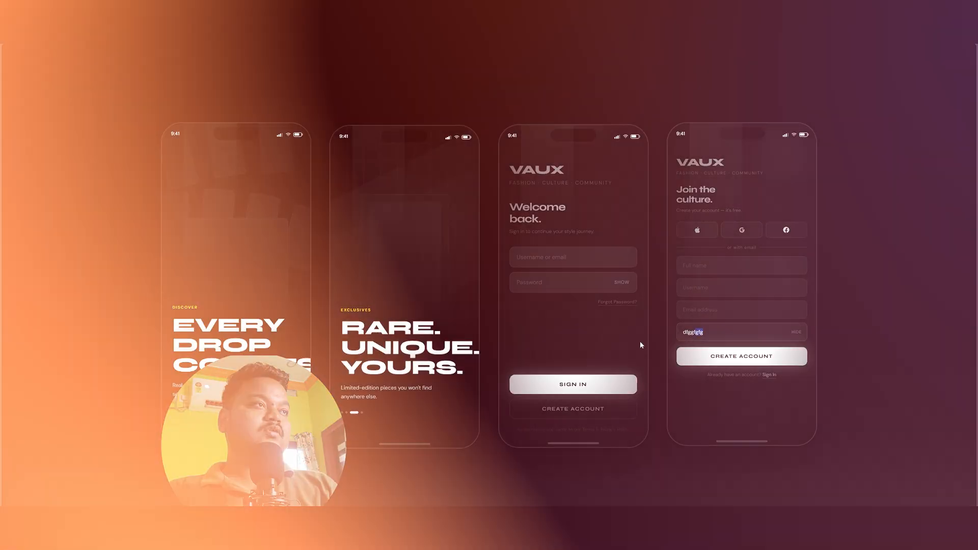